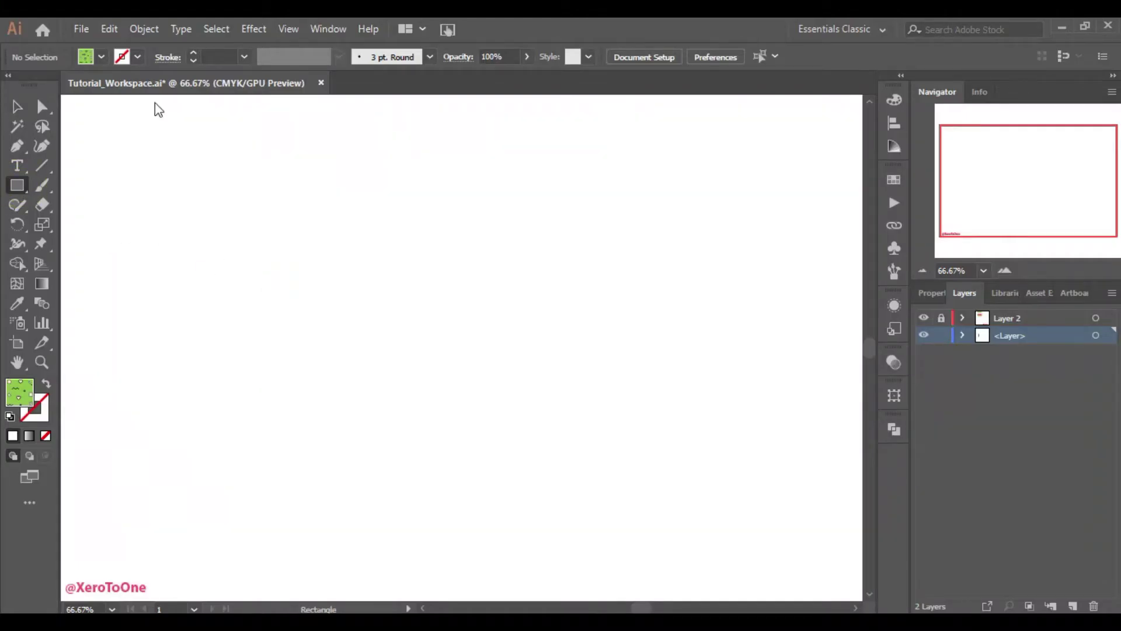
Set the fill to the pastel shapes pattern swatch and draw a square about 79 px wide
left_click(103, 58)
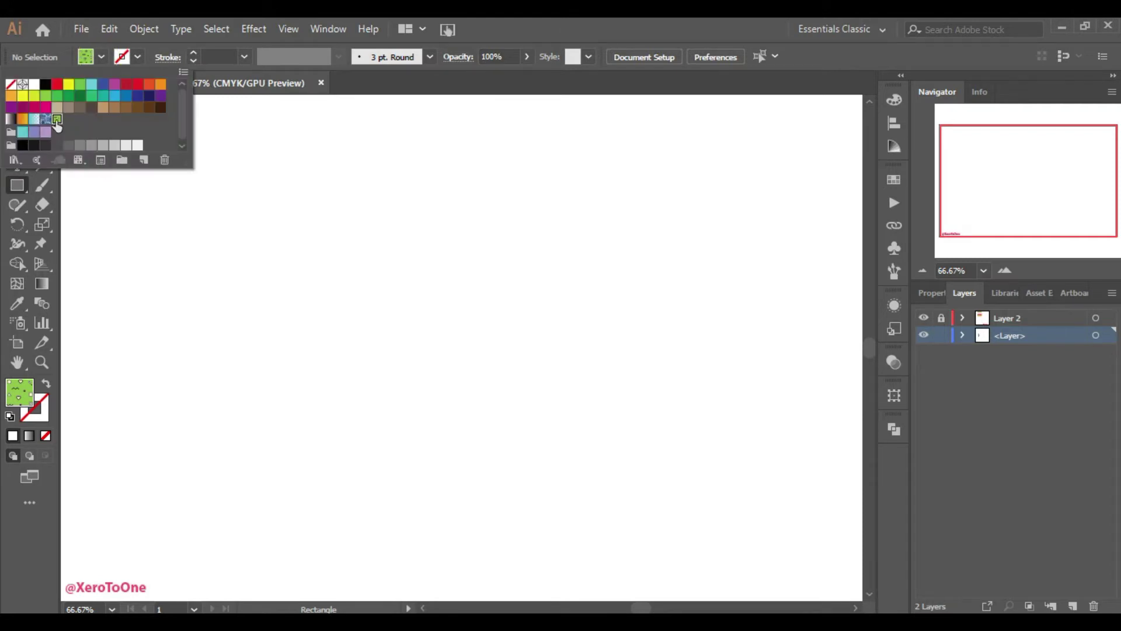
left_click(18, 185)
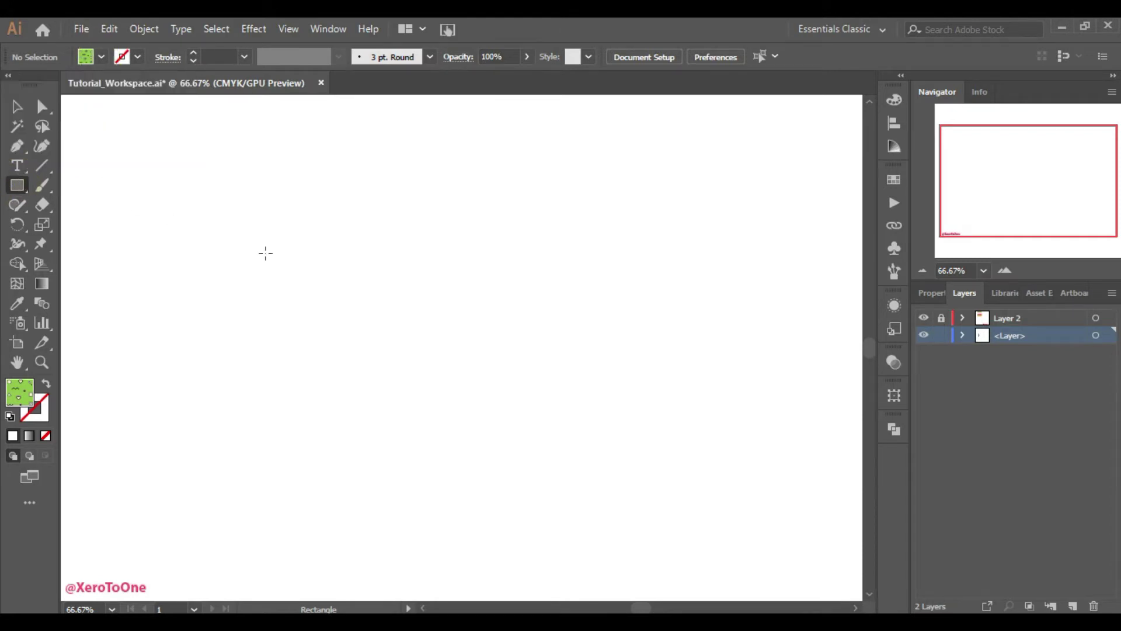
left_click_drag(345, 244, 540, 394)
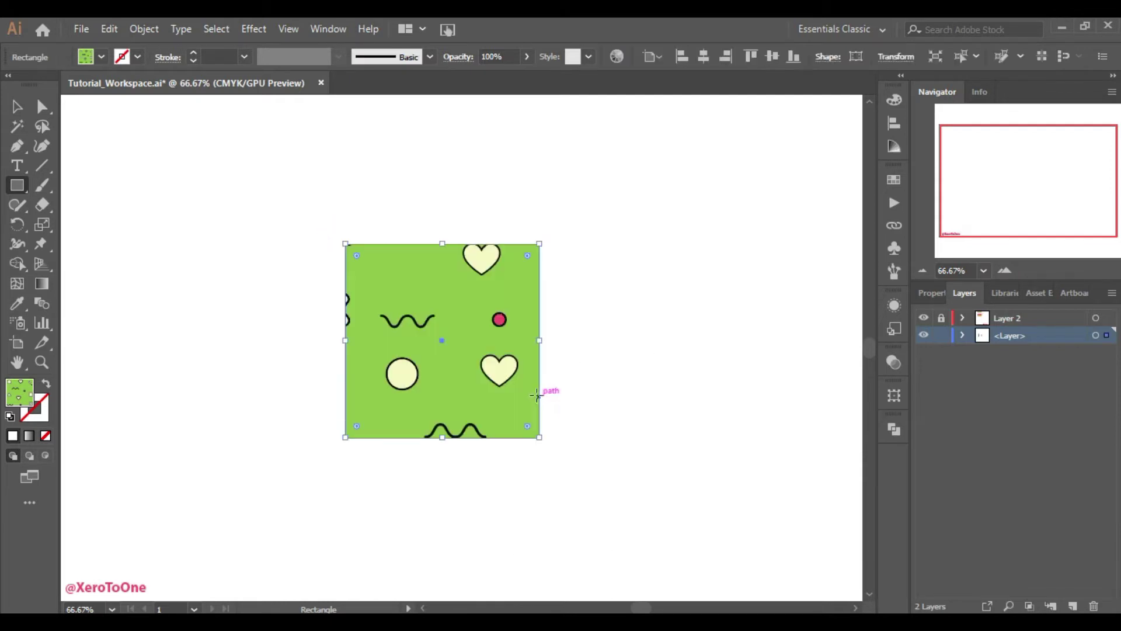
Enlarge the pattern square proportionally to about 230 px with the Selection tool
left_click(14, 109)
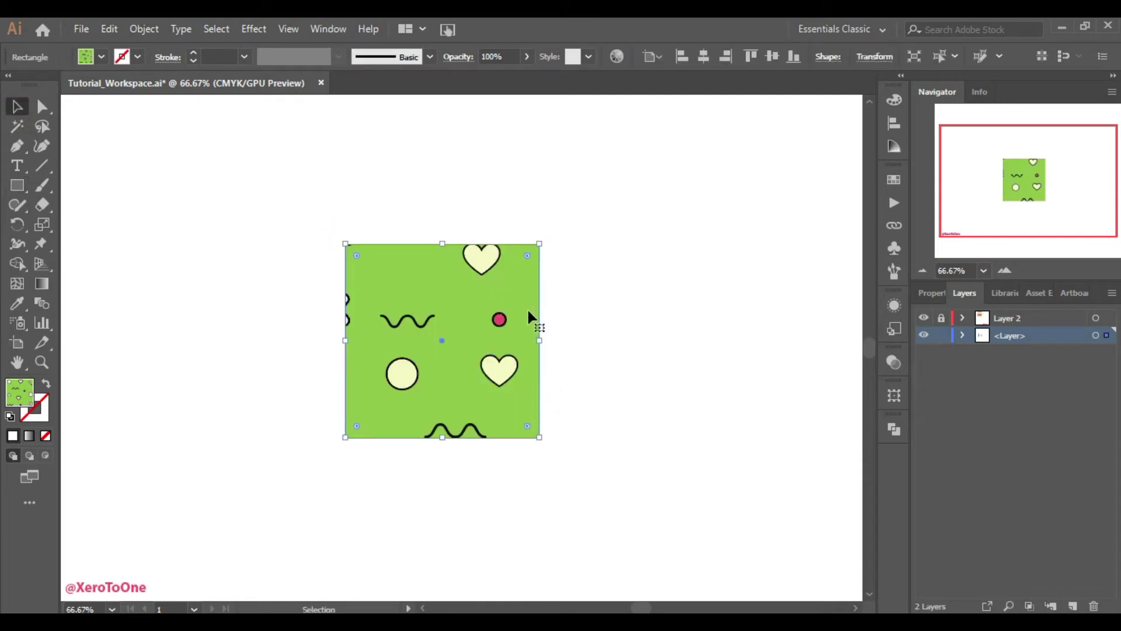
left_click_drag(539, 339, 583, 331)
left_click(540, 357)
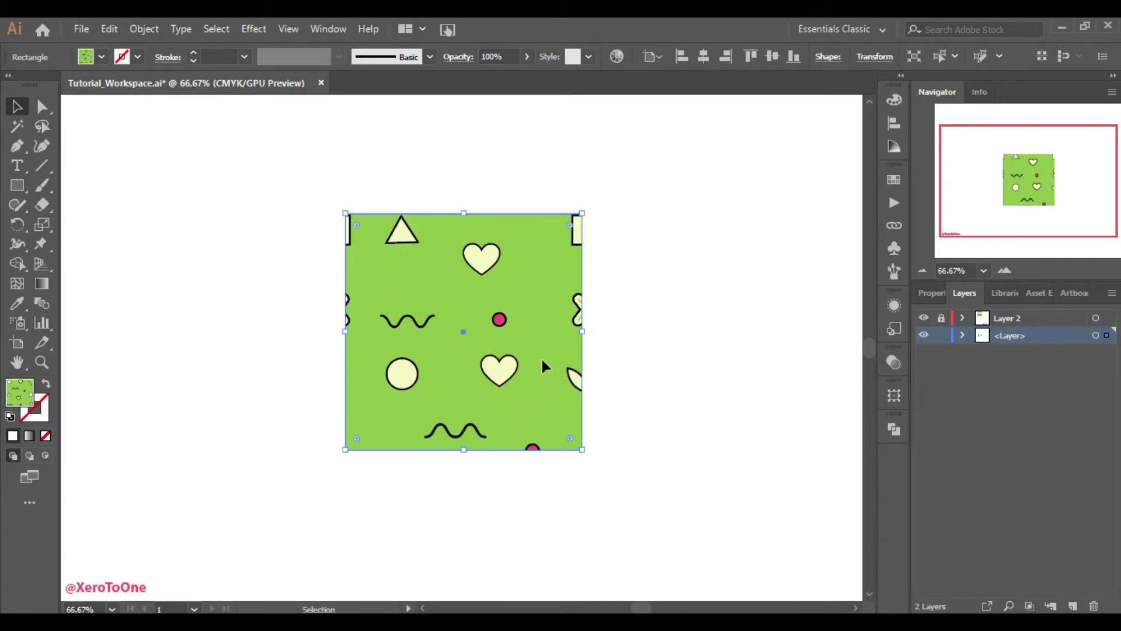
Isolate the square, test a move, undo it, exit isolation and reselect the square
double_click(523, 362)
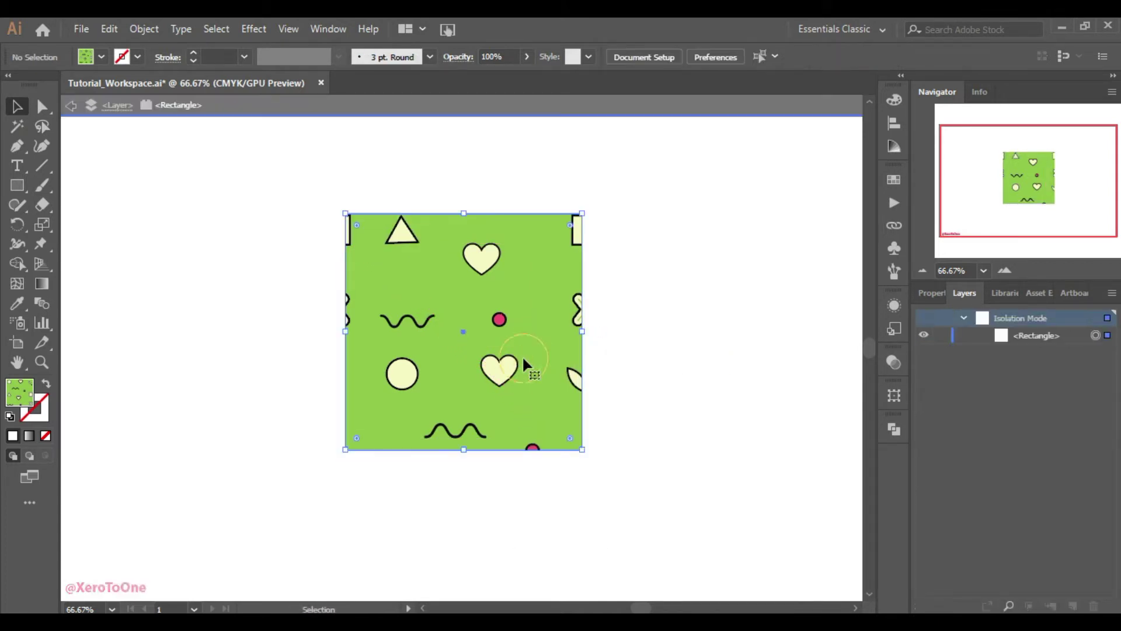
left_click_drag(555, 324, 542, 336)
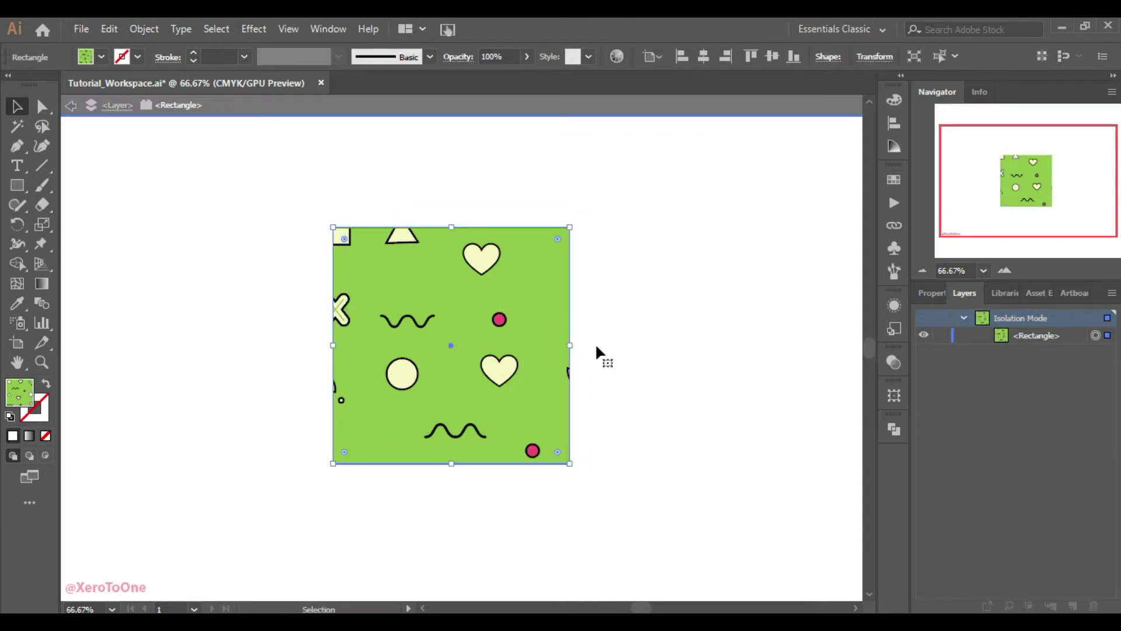
key("ctrl+z")
left_click(657, 360)
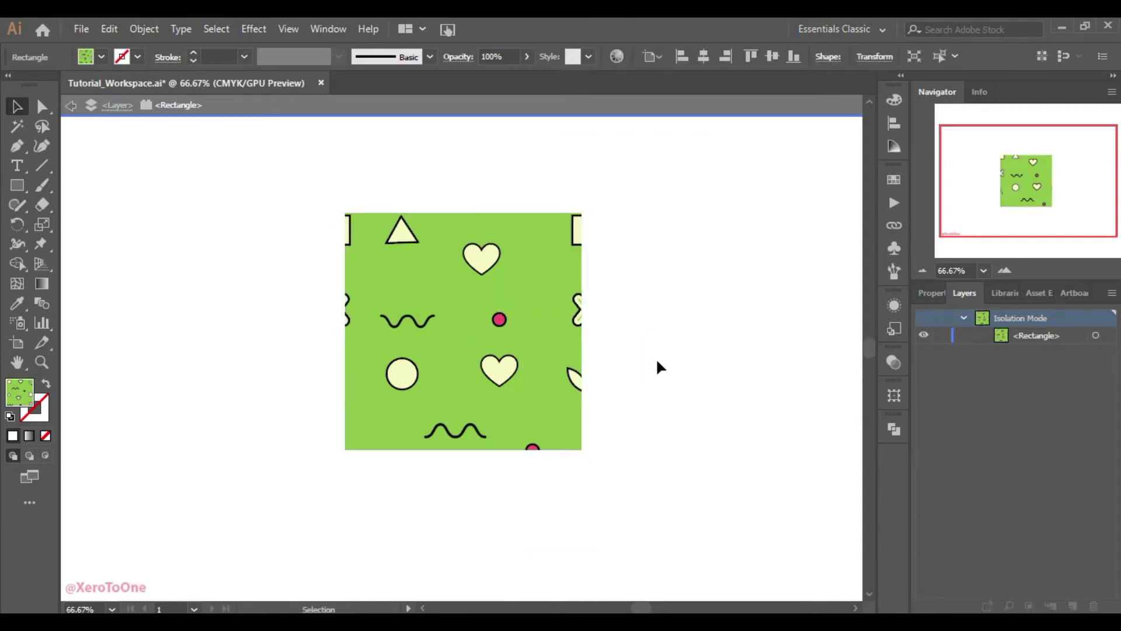
double_click(657, 361)
left_click(471, 357)
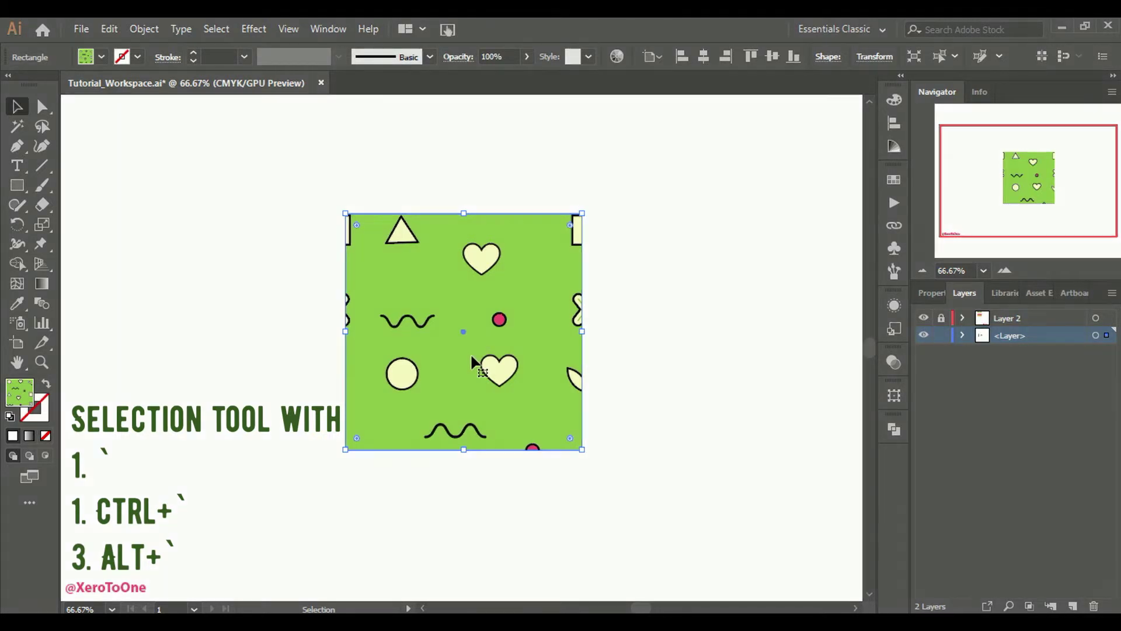
Offset only the pattern fill with the ` key so a heart sits top-left
left_click_drag(470, 353, 516, 398)
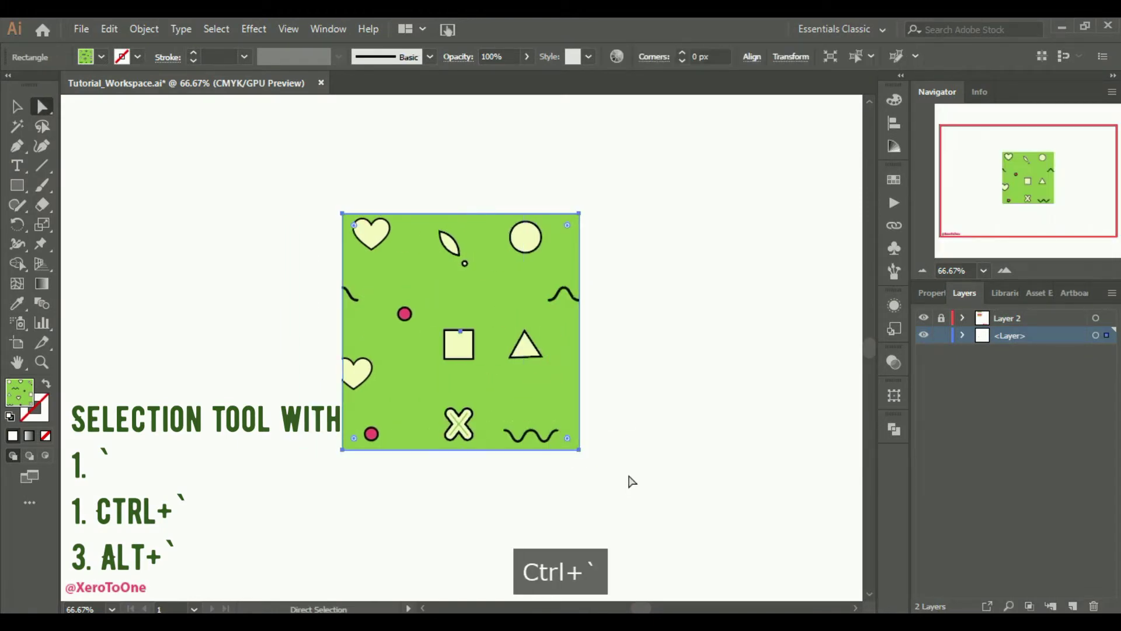
left_click(649, 458)
key("grave")
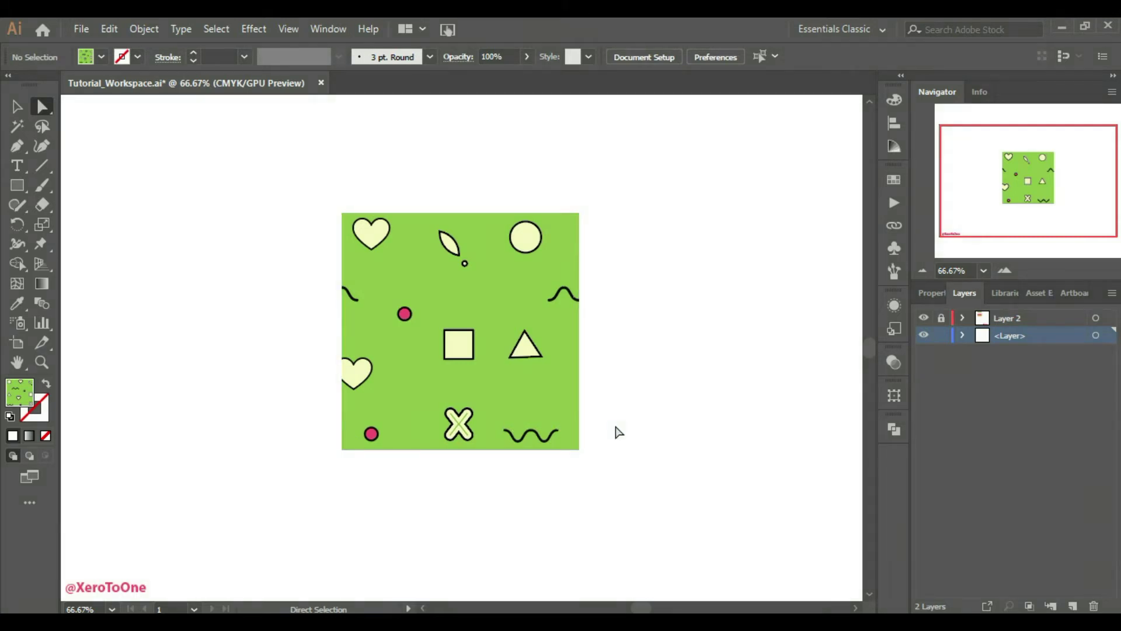
left_click(536, 399)
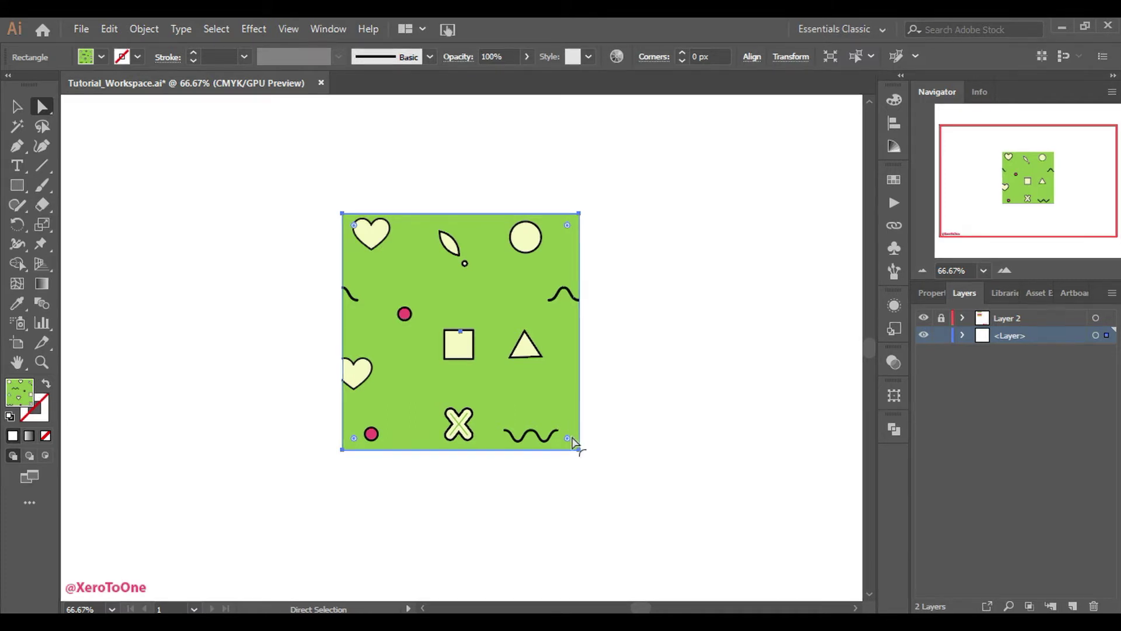
Shrink the square as a test, undo to full size, and bring up the Scale dialog
left_click(622, 444)
key("v")
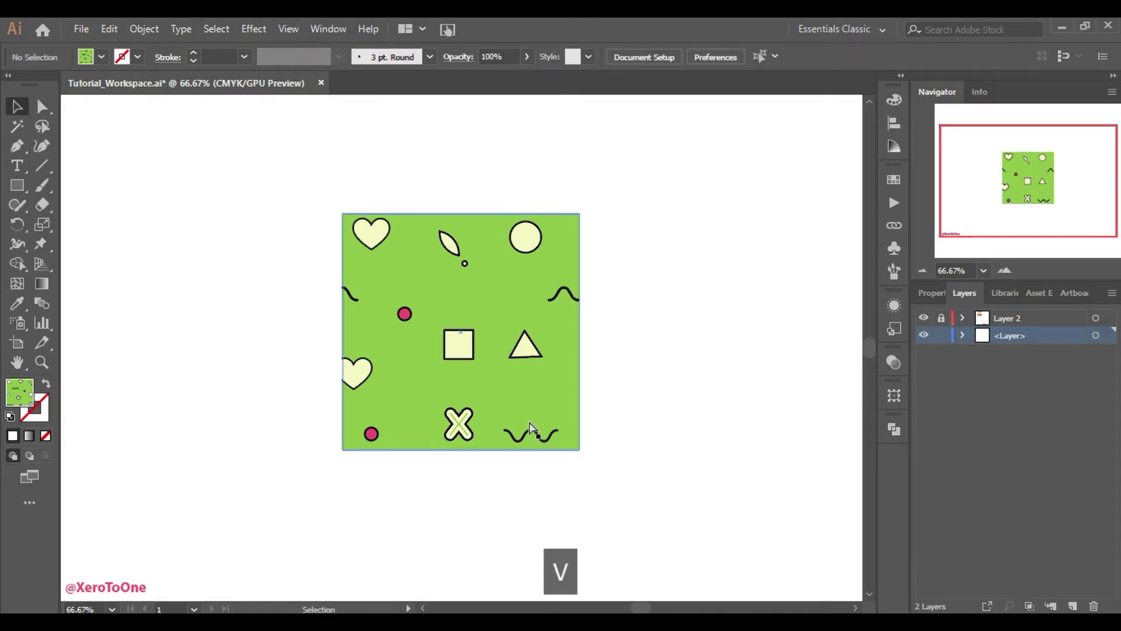
left_click(562, 433)
left_click_drag(579, 450, 475, 345)
left_click(564, 426)
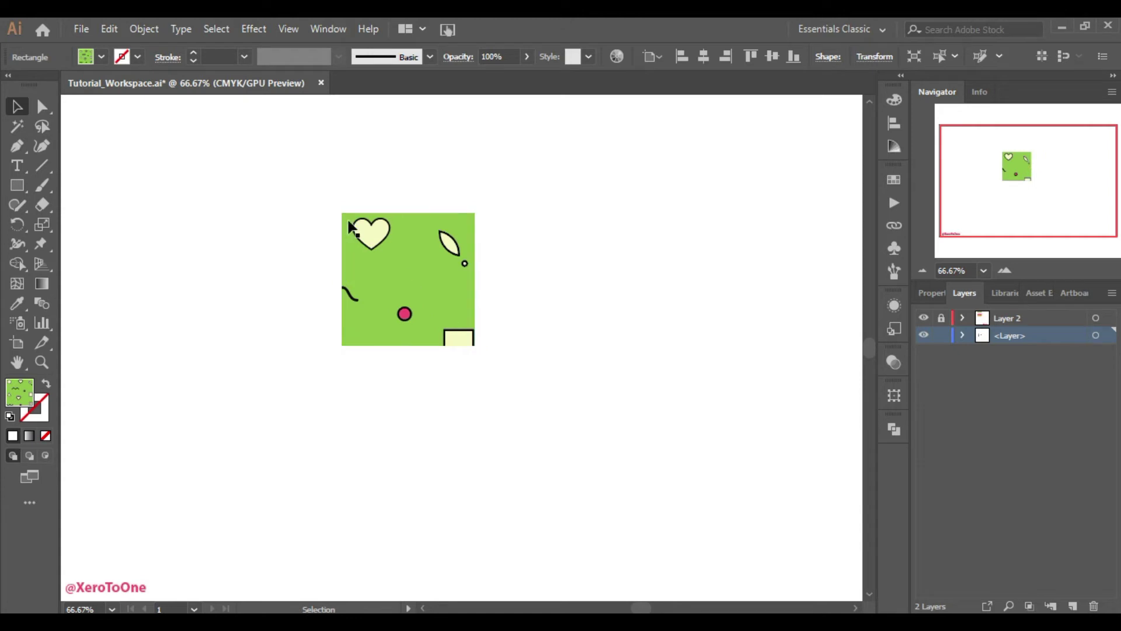
key("ctrl+z")
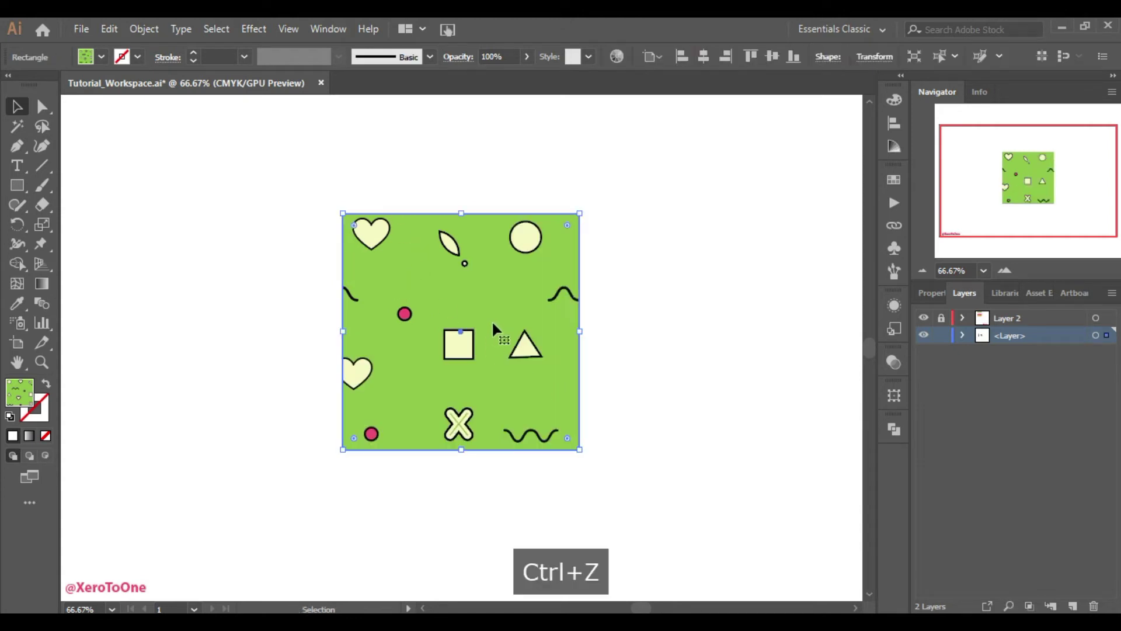
double_click(42, 225)
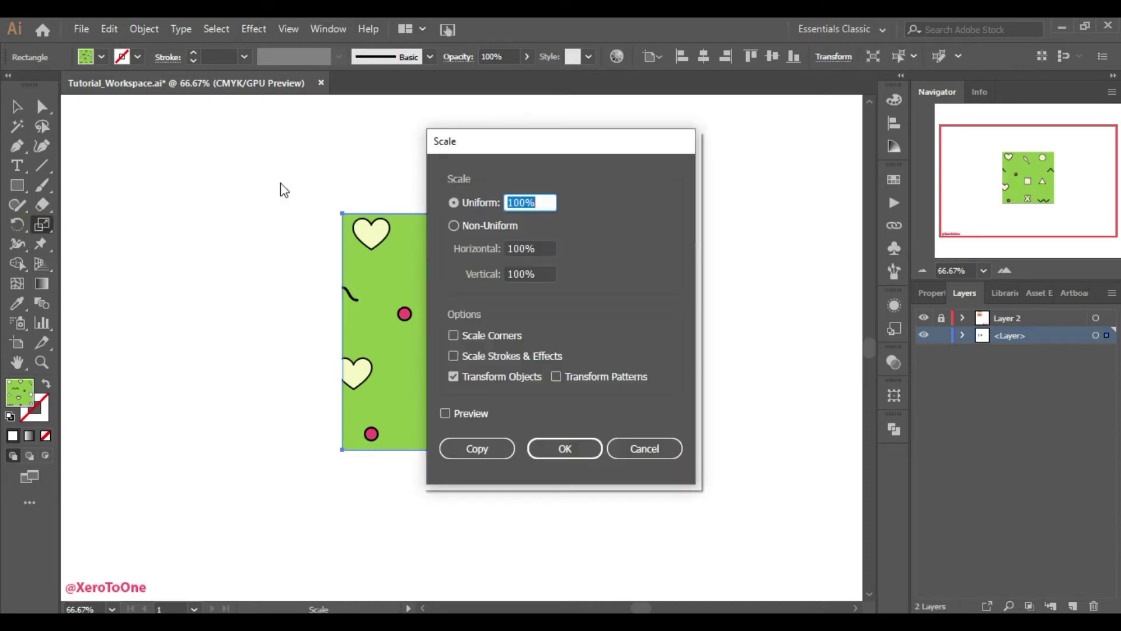
In the Scale dialog, enable Transform Patterns only and lower the uniform scale with preview
left_click_drag(498, 146, 695, 157)
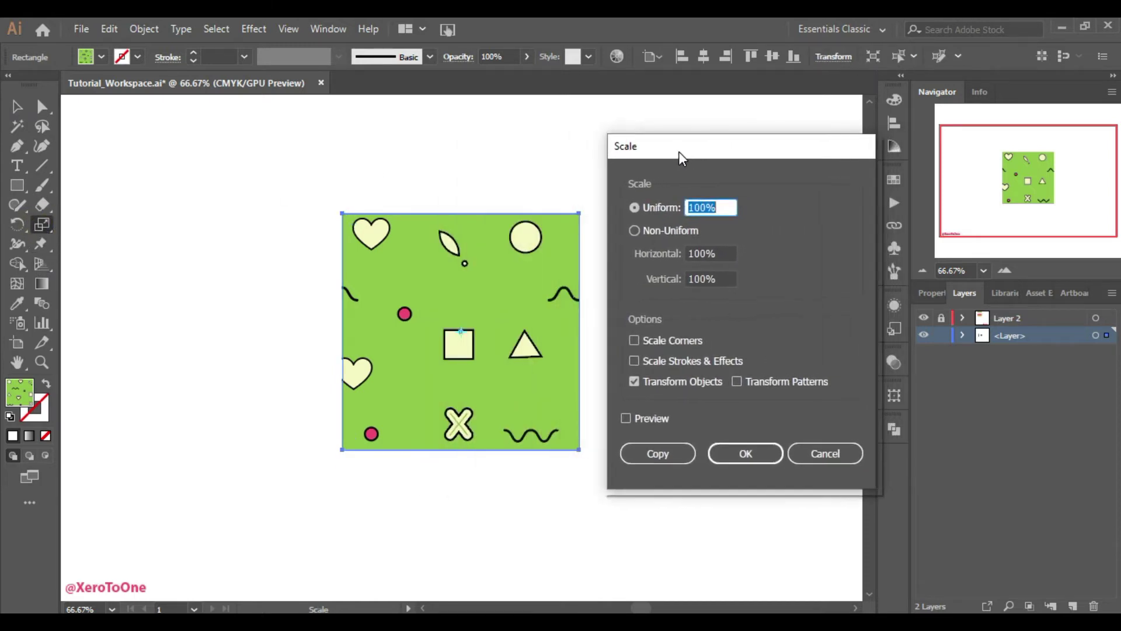
left_click(635, 379)
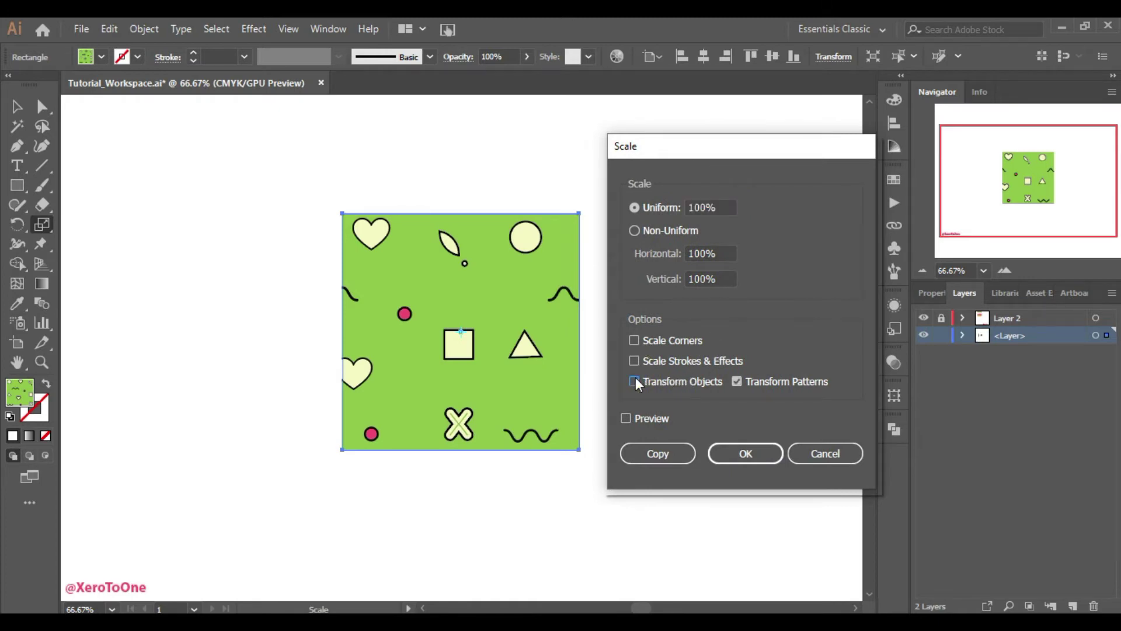
left_click(717, 207)
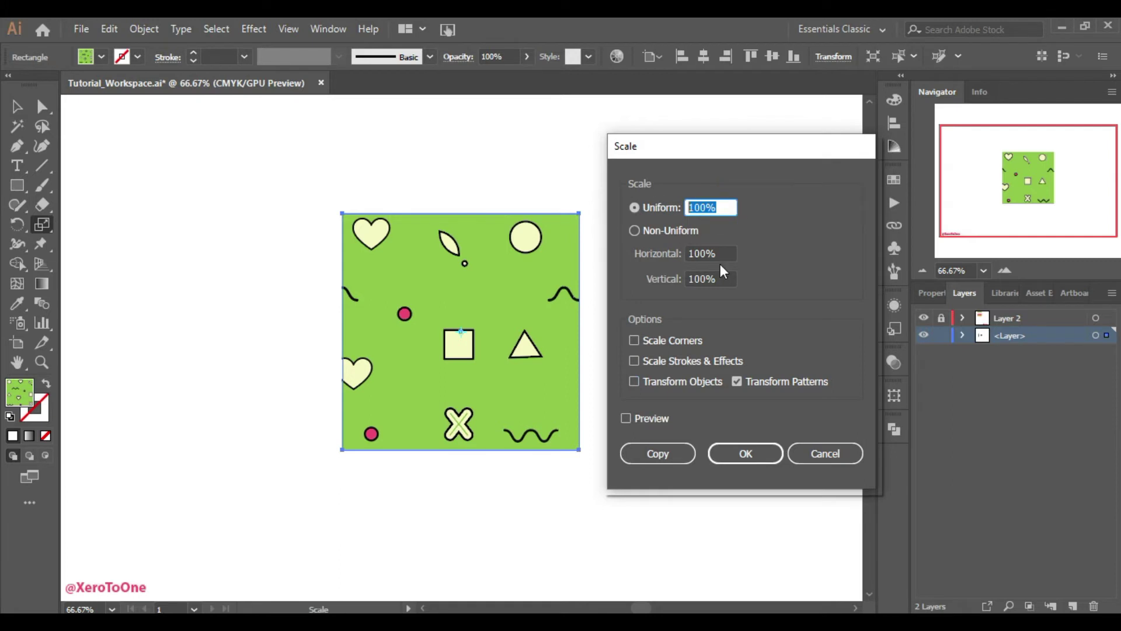
key("Down")
key("Down")
key("Down")
key("Down")
key("Down")
key("Down")
key("Down")
key("Down")
key("Down")
key("Down")
key("Down")
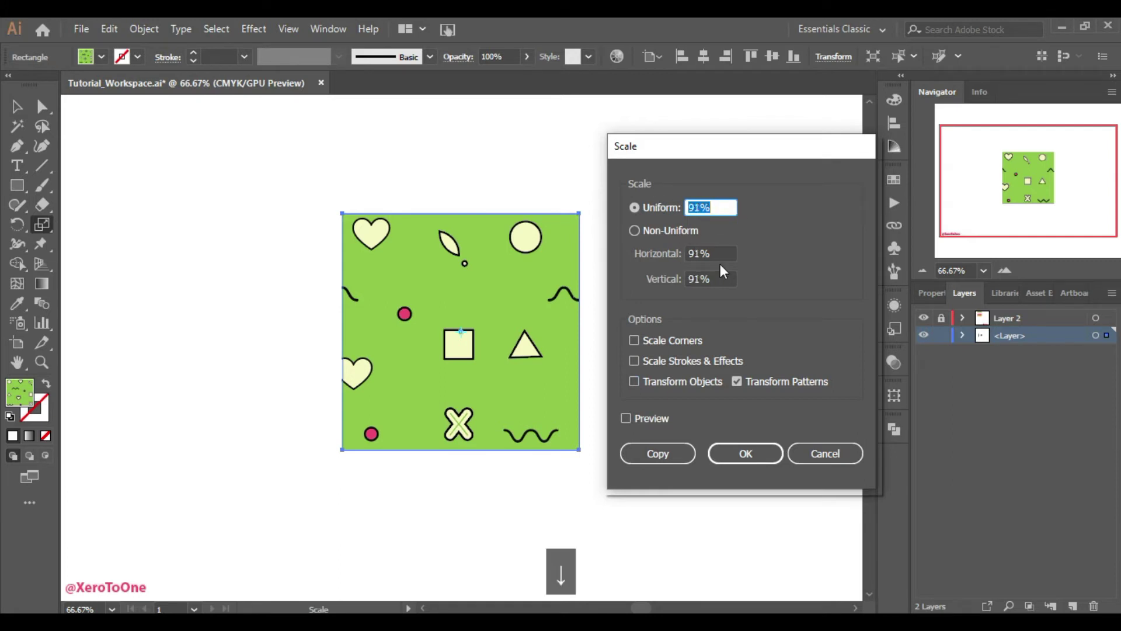
key("Down")
left_click(644, 418)
key("Down")
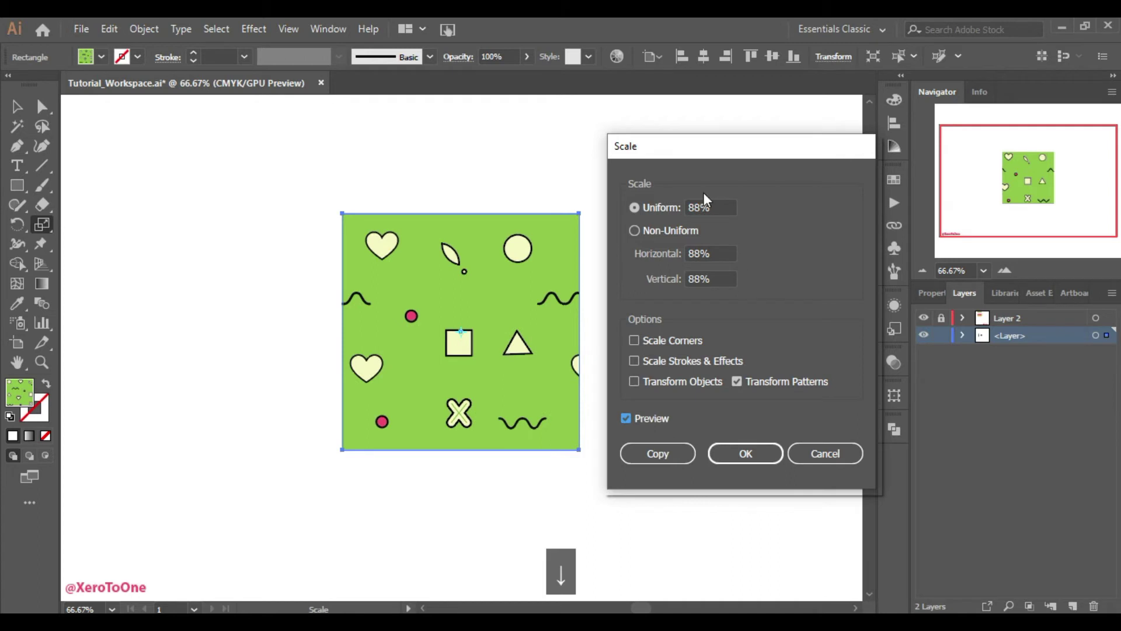
Settle the uniform pattern scale at 90% and apply it to the pattern only
left_click(713, 208)
key("Down")
key("Down")
key("Down")
key("Down")
key("Down")
key("Down")
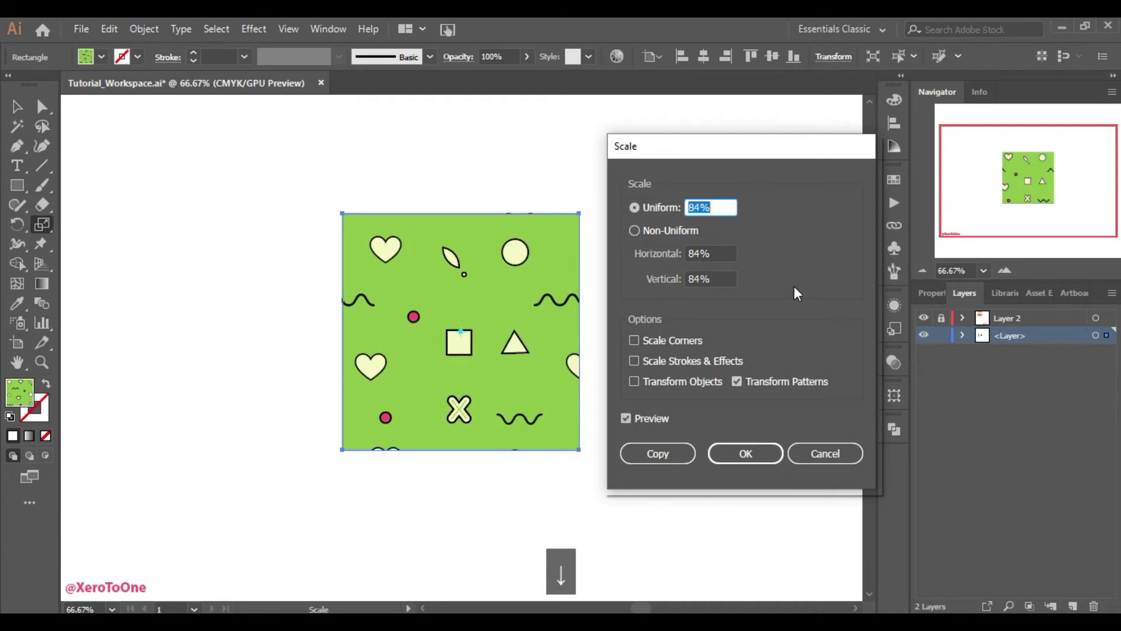
key("Down")
key("Down")
key("Down")
key("Down")
key("Down")
key("Down")
key("Down")
key("Down")
key("Down")
key("Down")
key("Down")
key("Down")
key("Down")
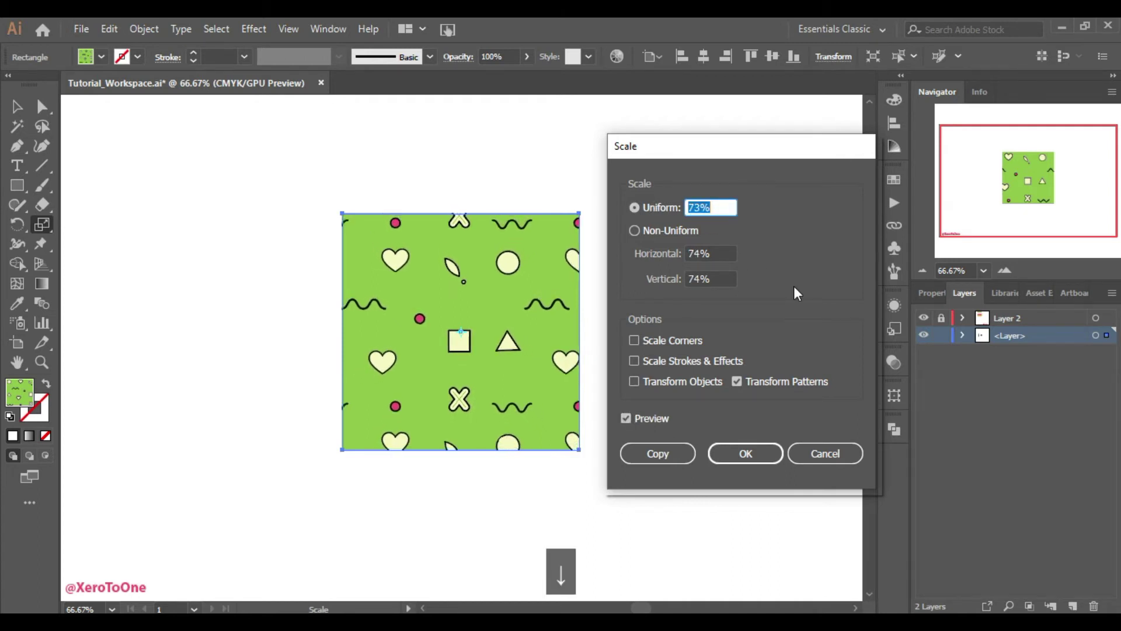
key("Down")
key("Down")
key("Down")
key("Down")
key("Down")
key("Down")
key("Down")
key("Down")
key("Down")
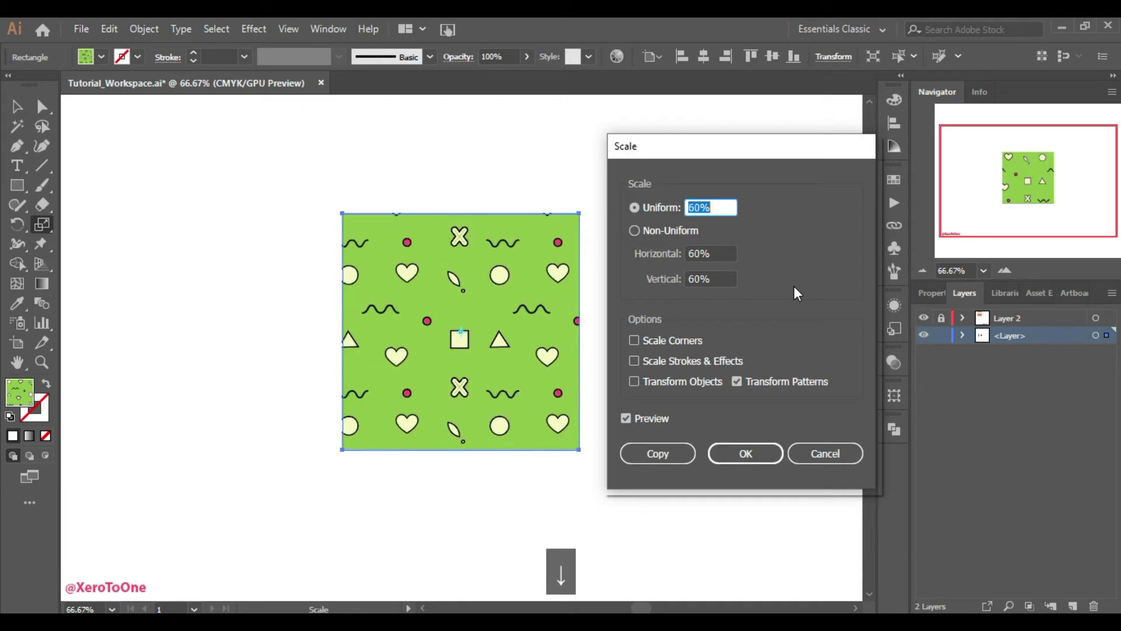
key("Up")
key("Up")
key("Up")
key("Up")
key("Up")
key("Up")
key("Up")
key("Up")
key("Up")
key("Up")
key("Up")
key("Up")
key("Up")
key("Up")
key("Up")
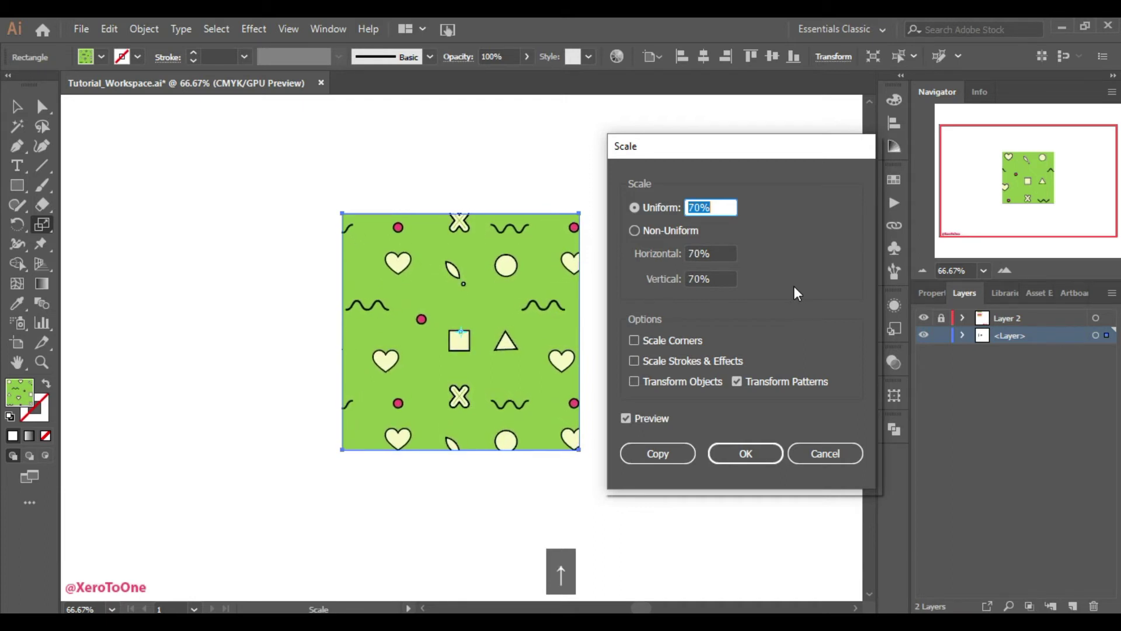
key("Up")
key("Up")
key("Up")
key("Up")
key("Up")
key("Up")
key("Up")
key("Up")
key("Up")
key("Up")
key("Up")
key("Up")
key("Up")
key("Up")
key("Up")
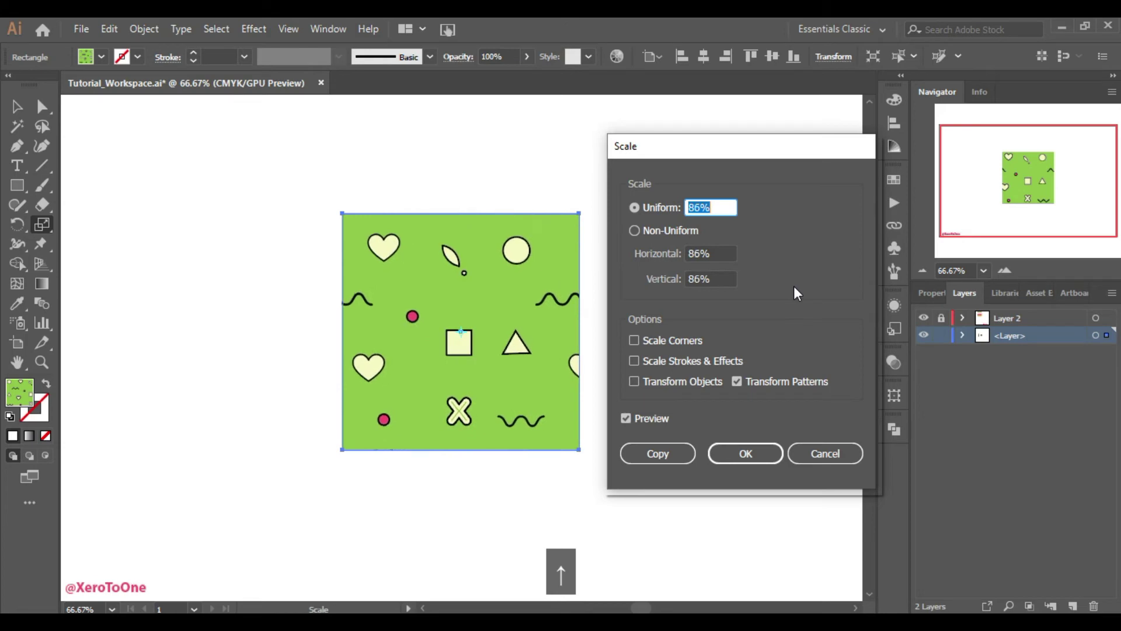
key("Up")
key("Down")
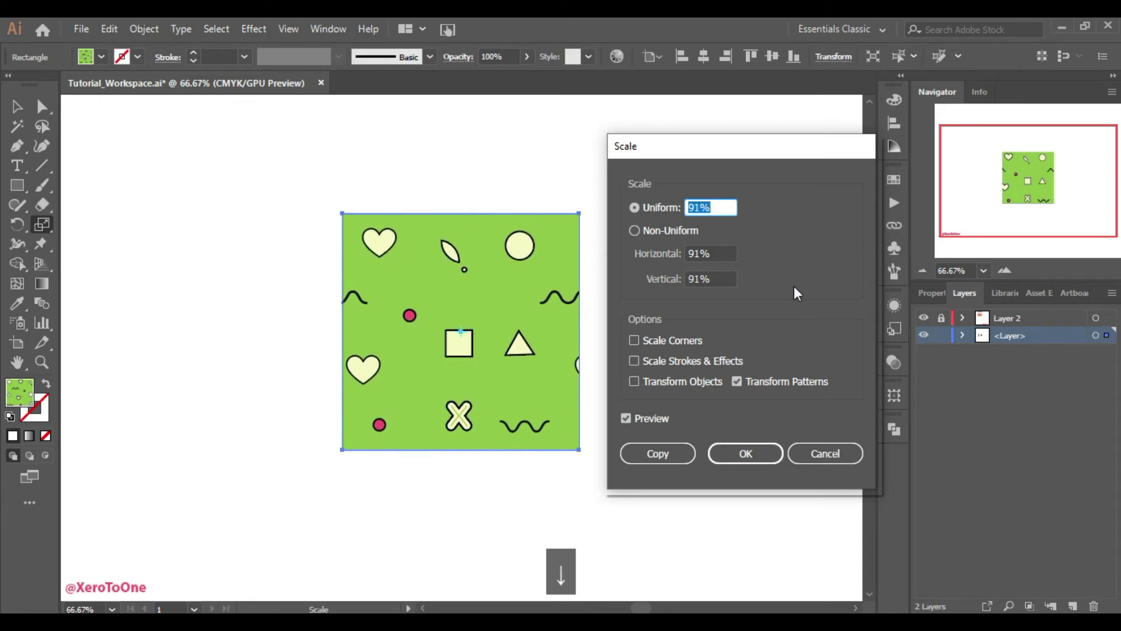
left_click(746, 453)
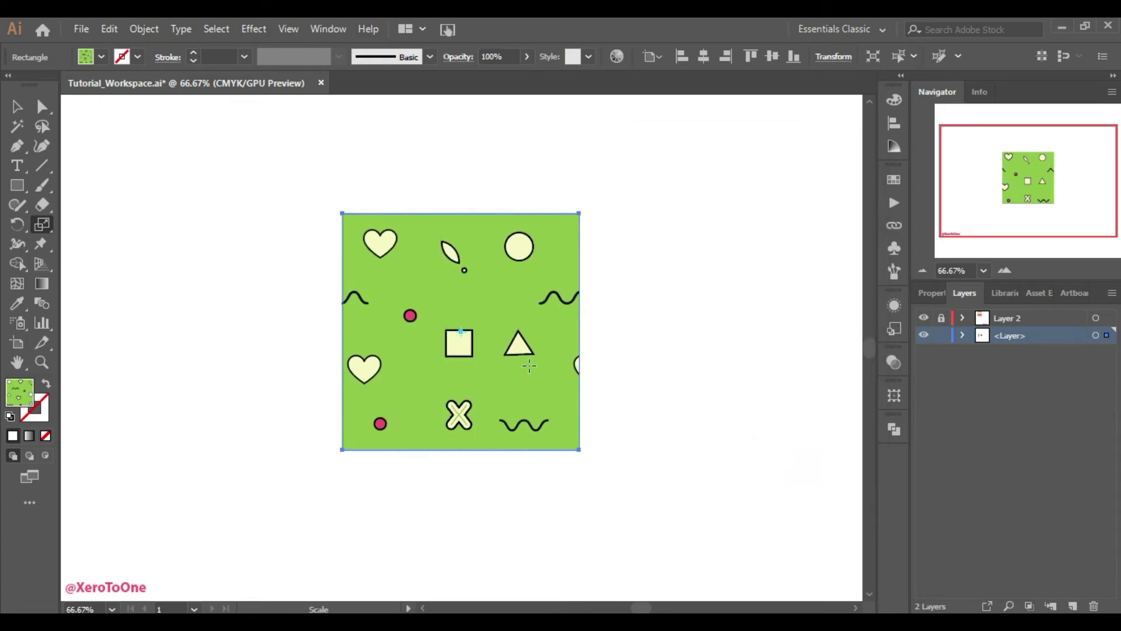
left_click(17, 224)
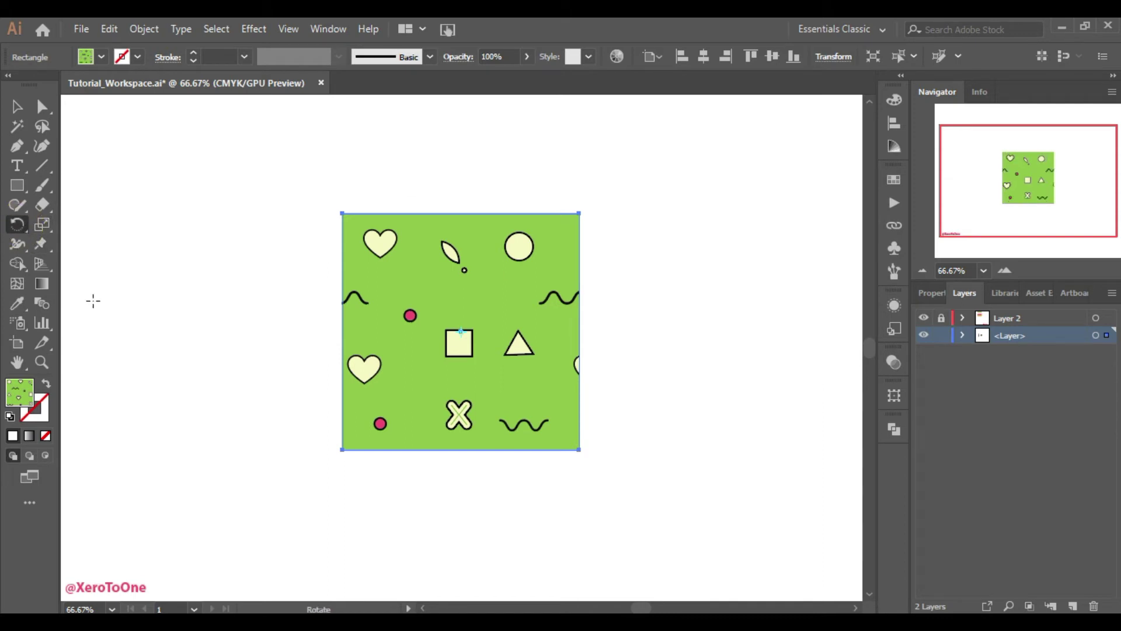
Rotate only the pattern by 11° with Transform Patterns, keeping the square upright
double_click(16, 224)
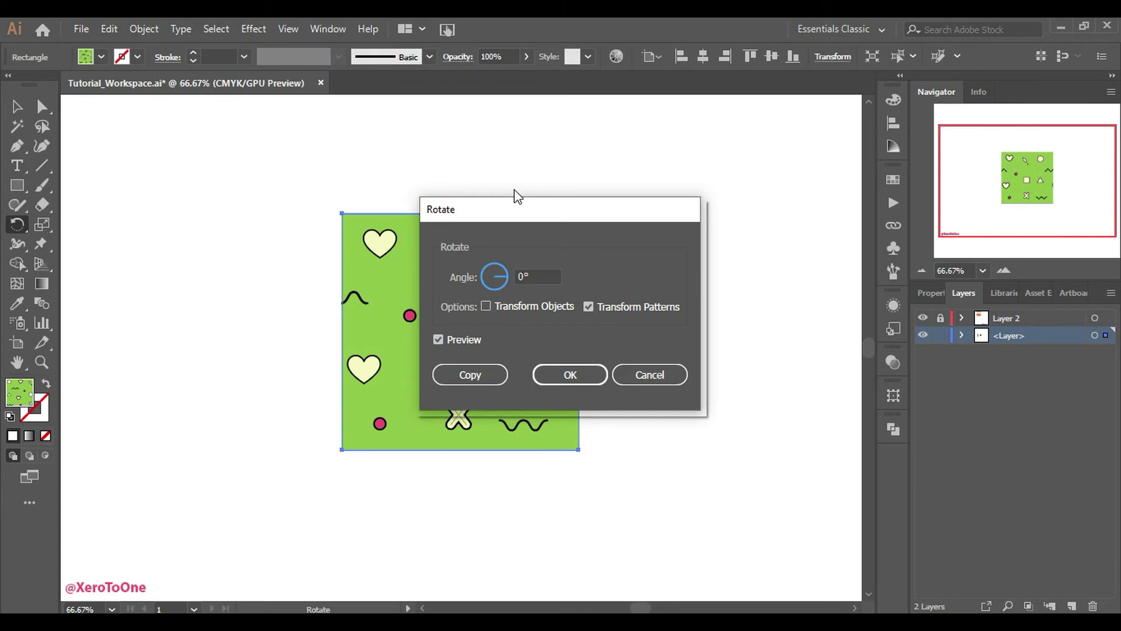
left_click_drag(528, 210, 791, 216)
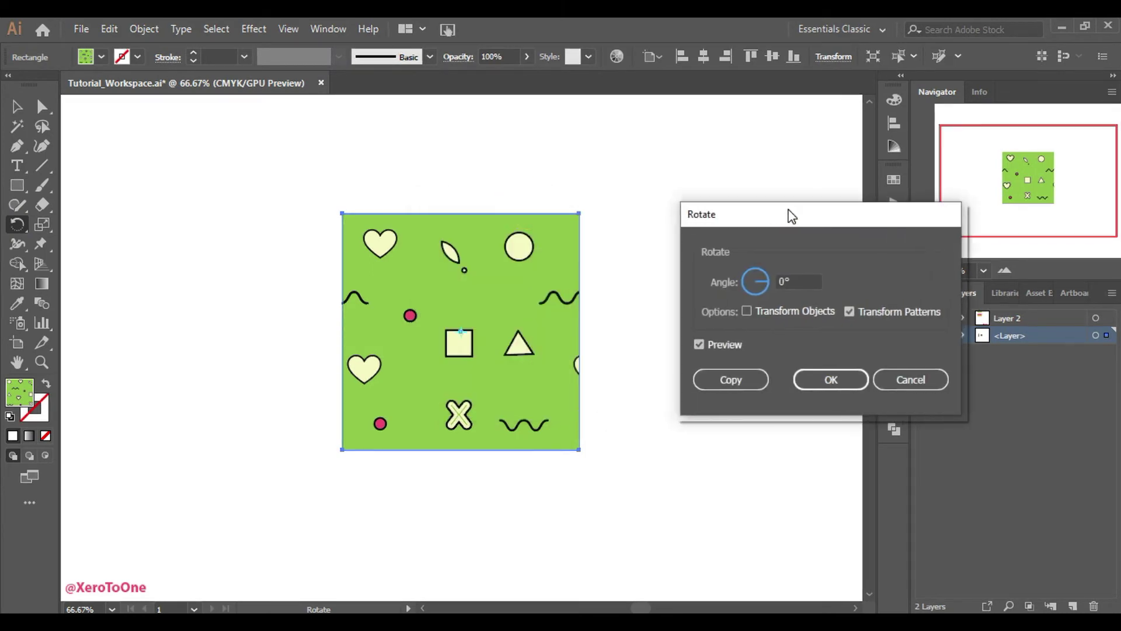
left_click_drag(766, 285, 766, 282)
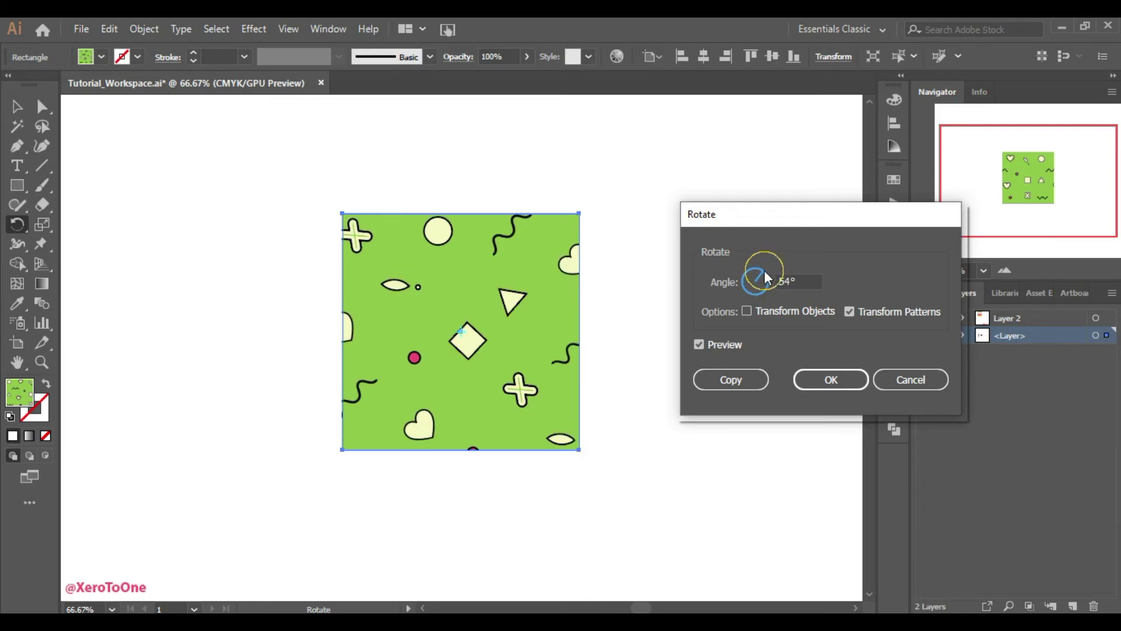
left_click_drag(765, 273, 765, 280)
left_click(843, 382)
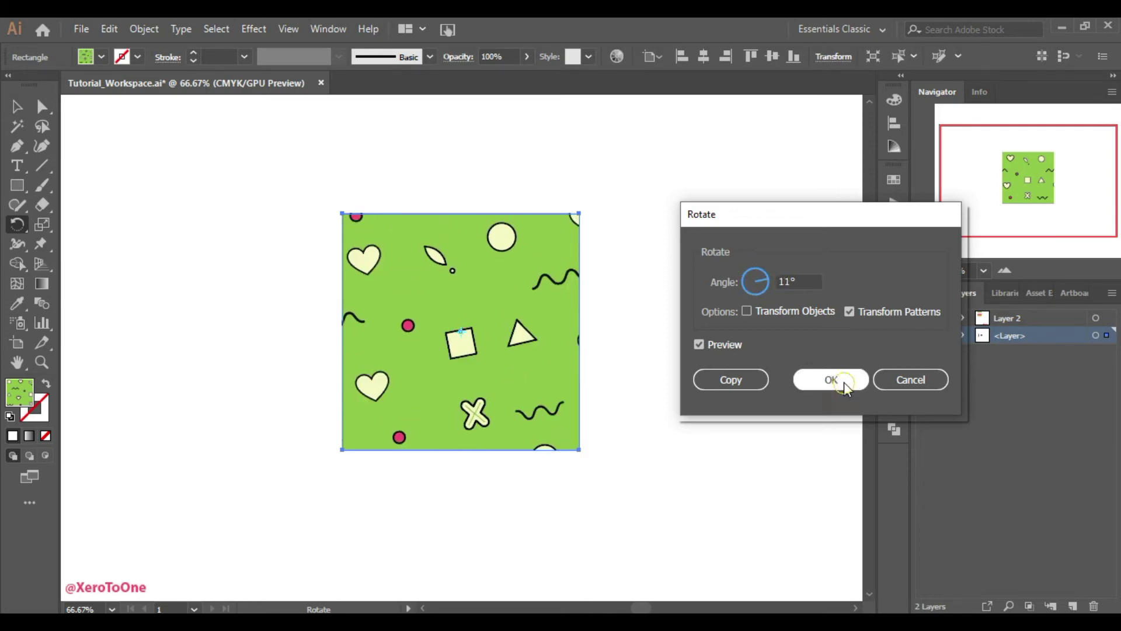
left_click(16, 106)
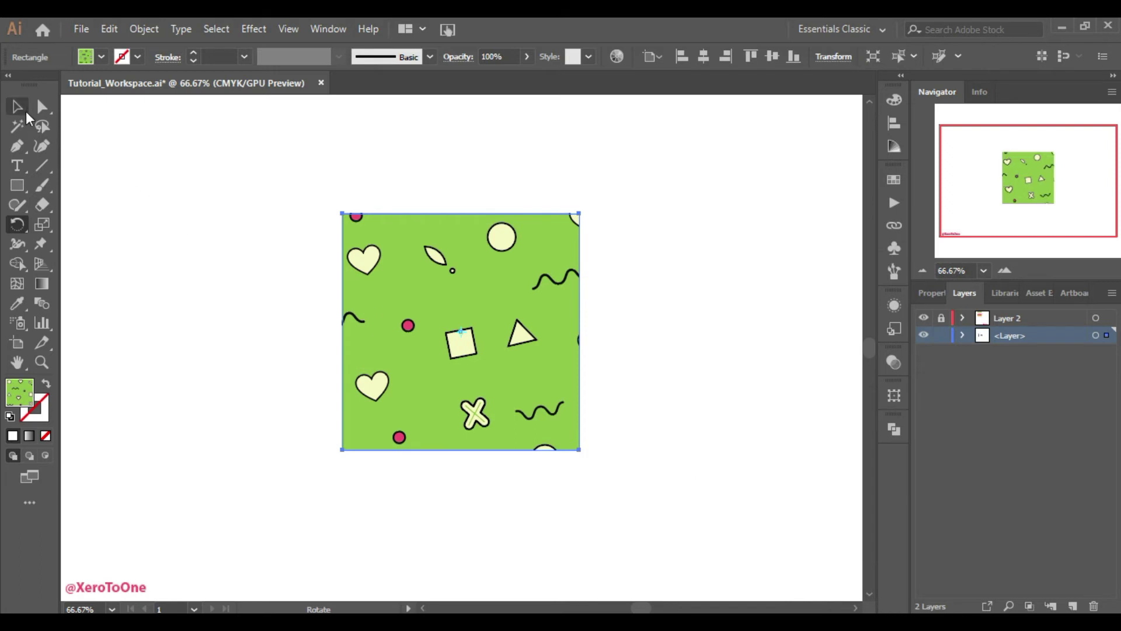
Enter Pattern Edit mode for the shapes swatch from the Fill swatch list
left_click(251, 347)
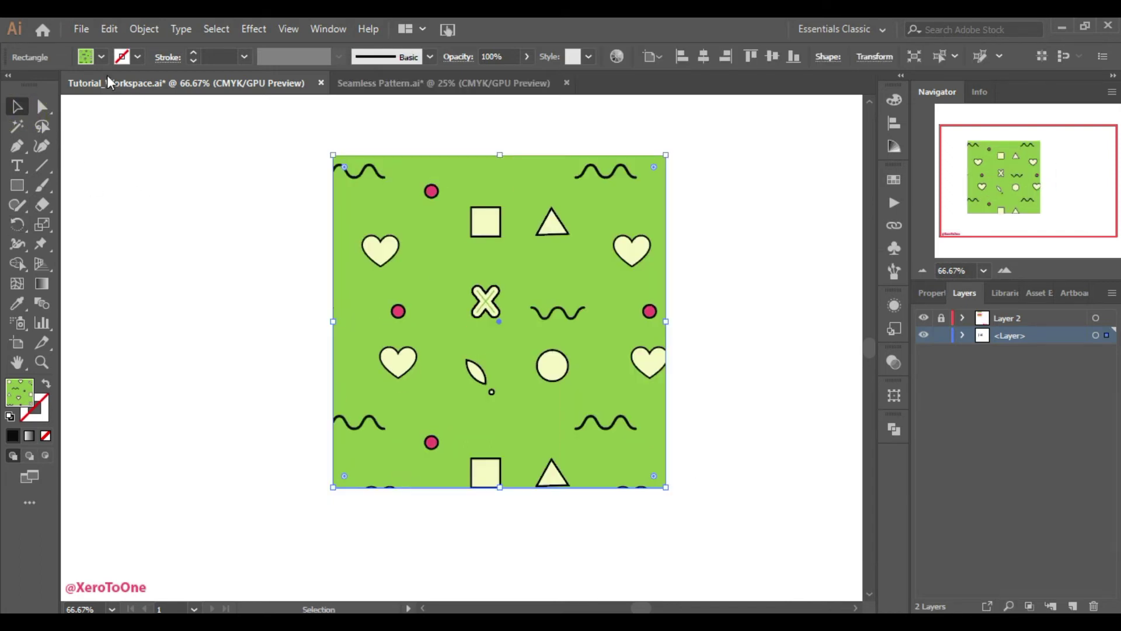
left_click(101, 57)
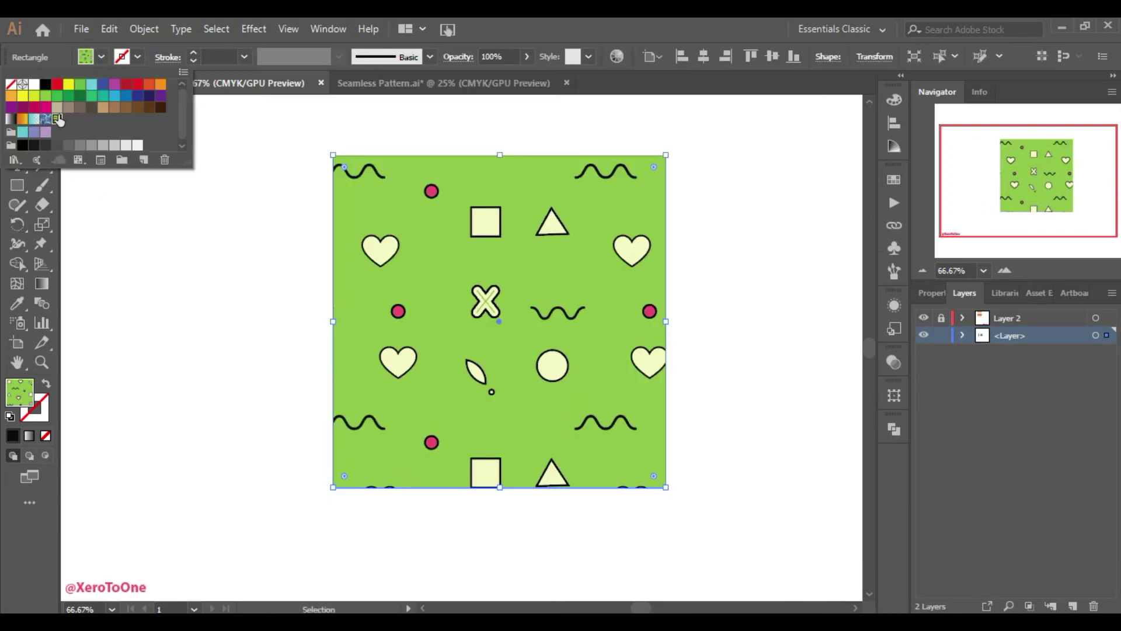
double_click(57, 118)
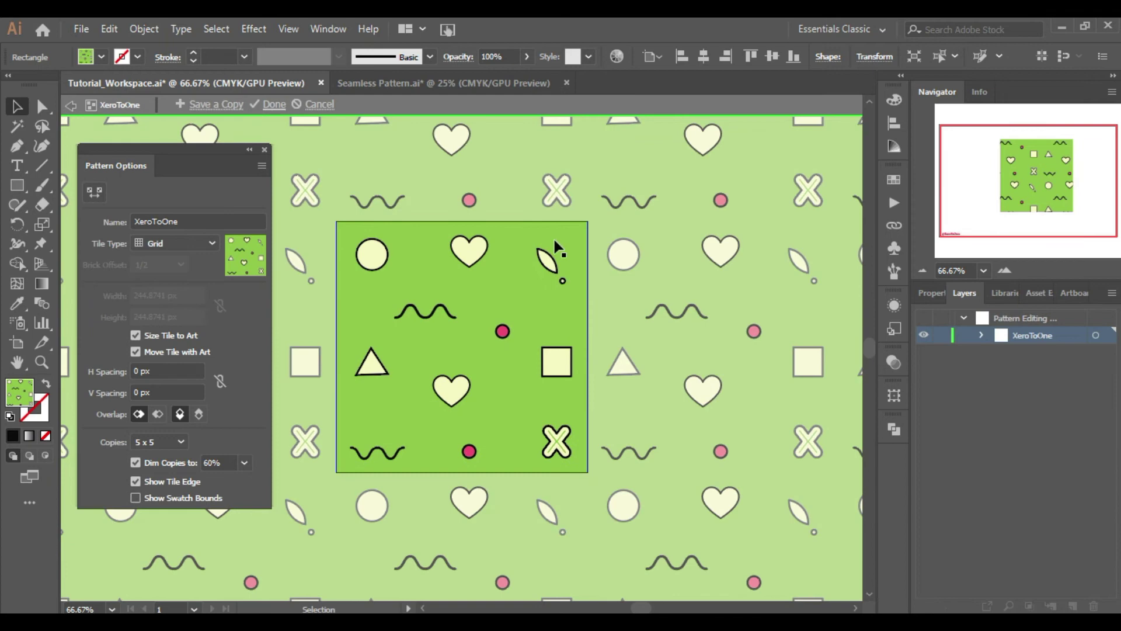
left_click(627, 241)
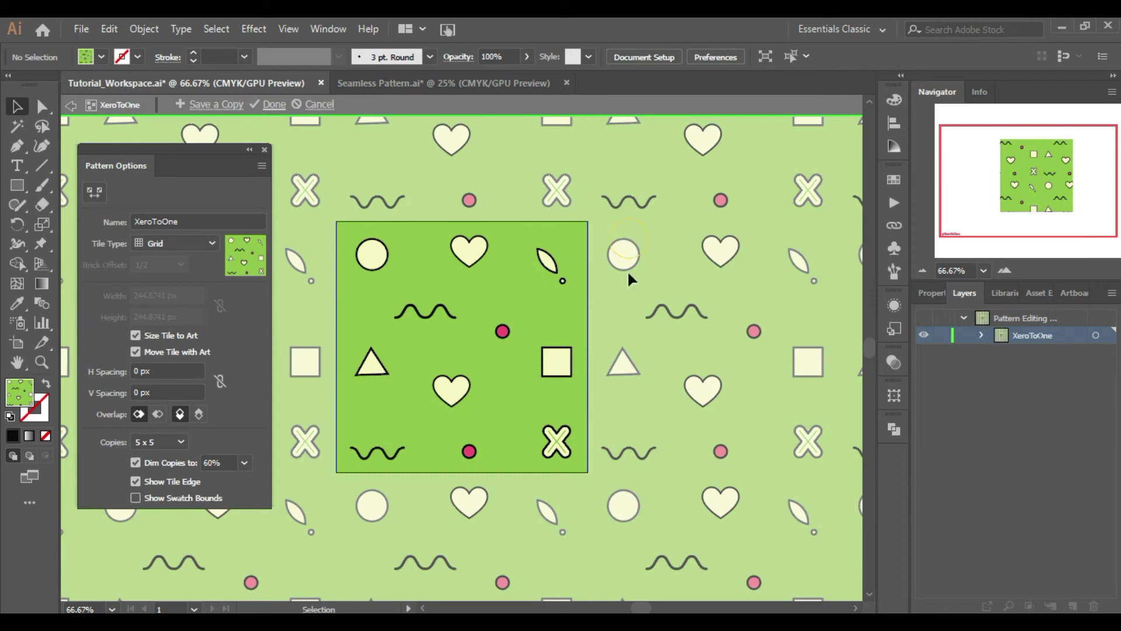
Recolor the tile's background rectangle orange (R=247 G=147 B=30) after trying blue and reds
left_click(524, 307)
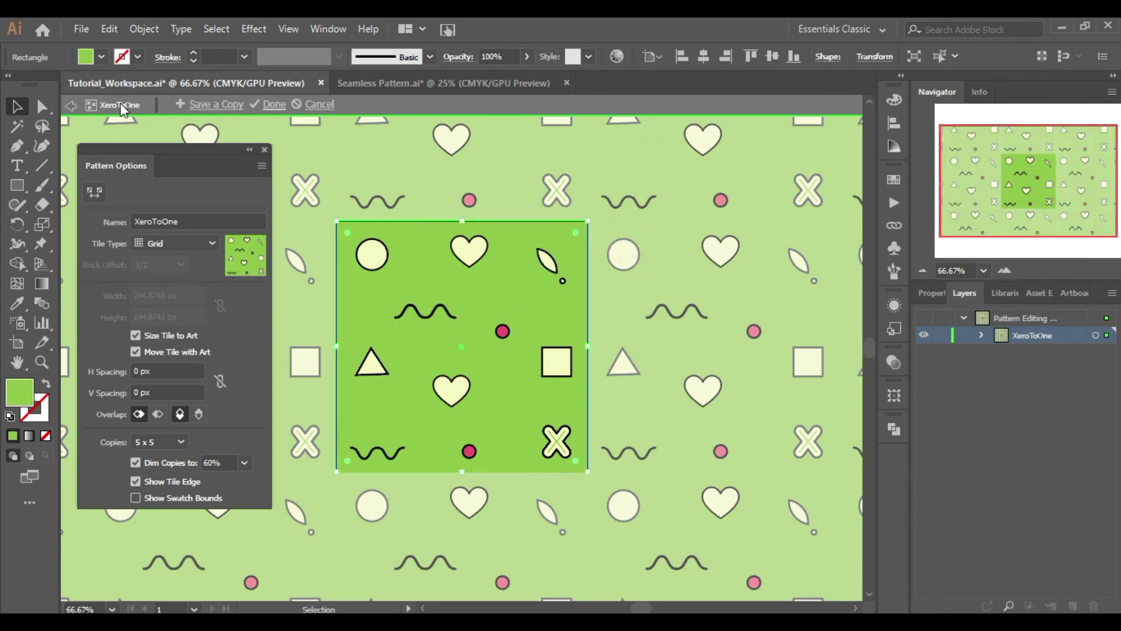
left_click(85, 55)
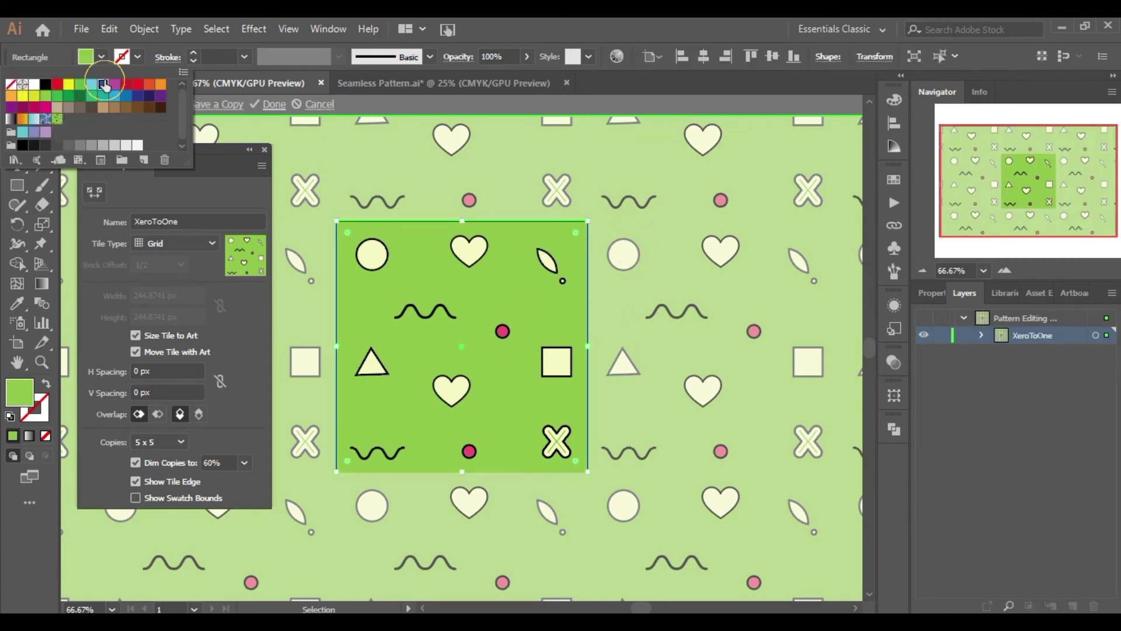
left_click(103, 84)
left_click(126, 85)
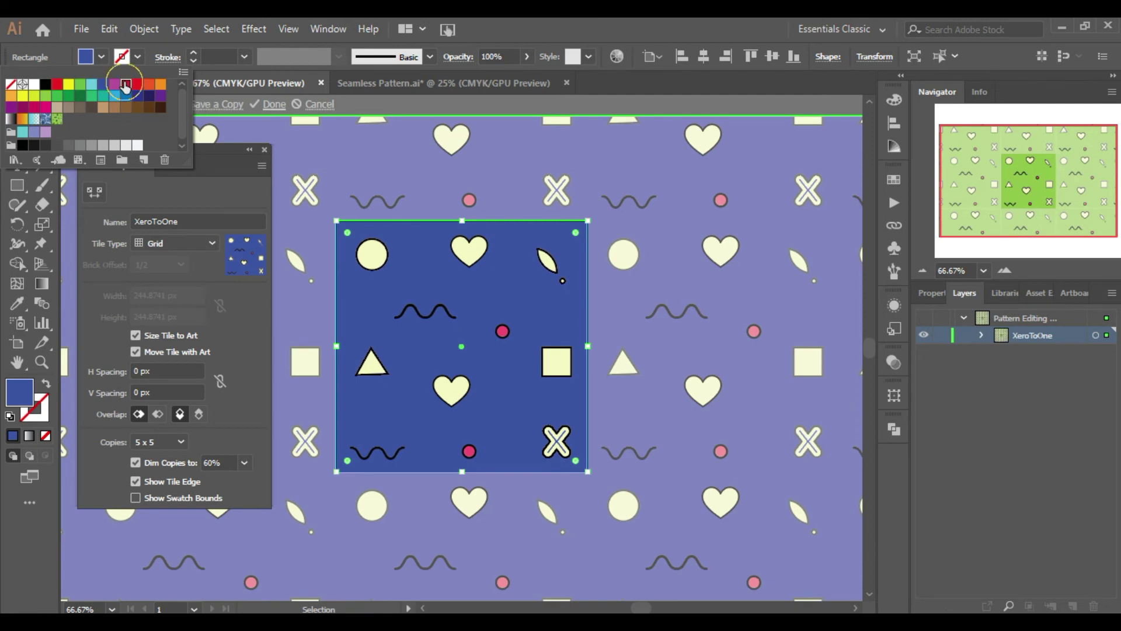
left_click(138, 85)
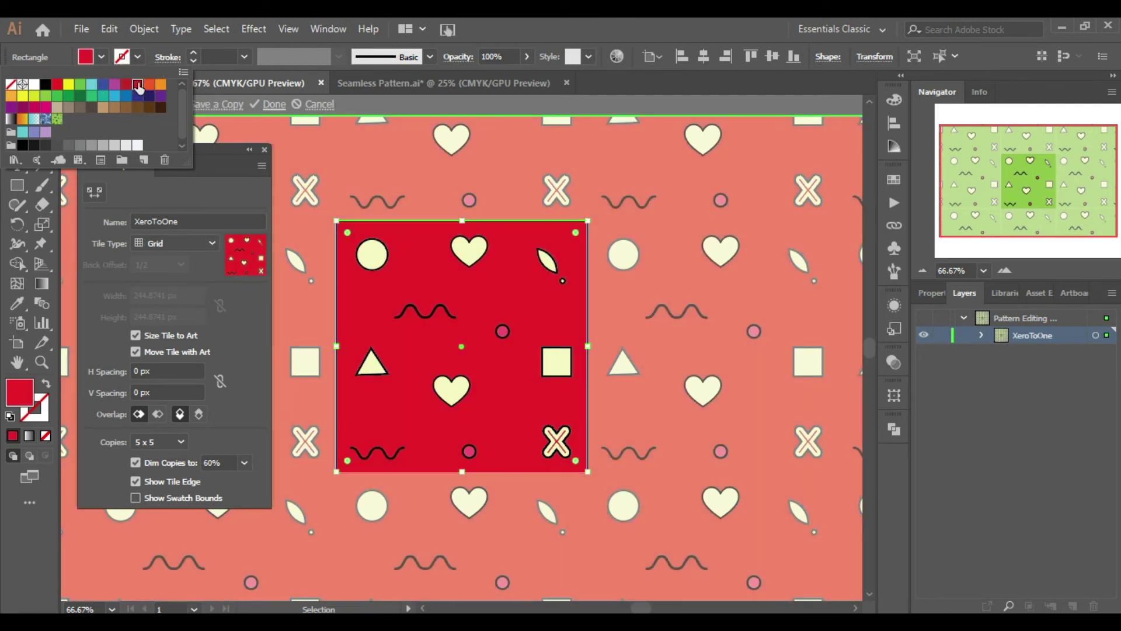
left_click(149, 86)
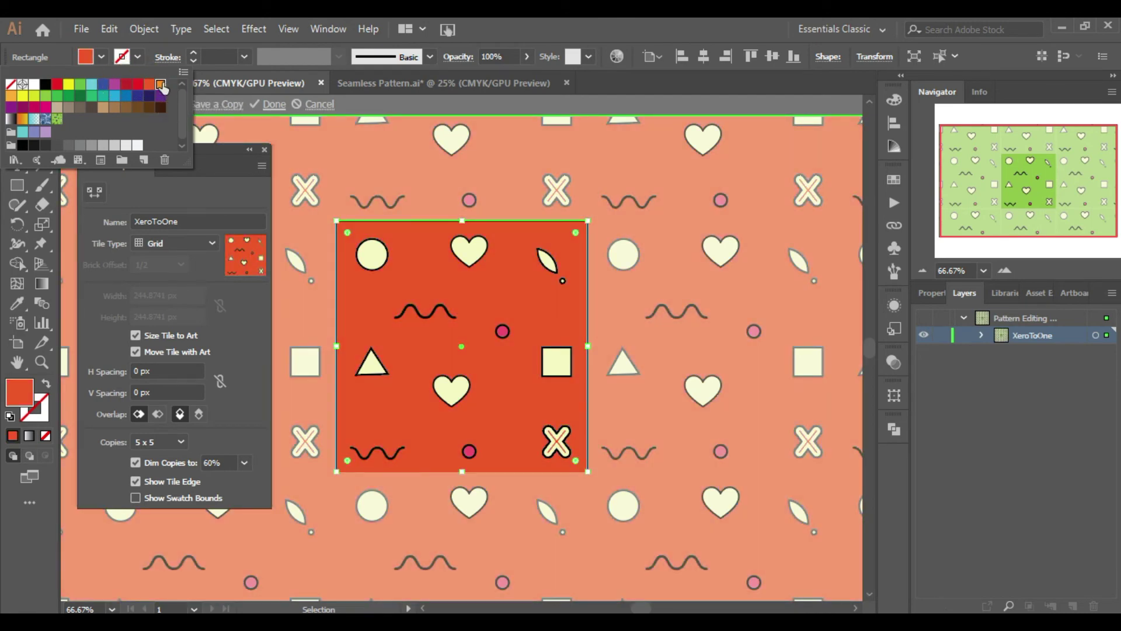
left_click(161, 84)
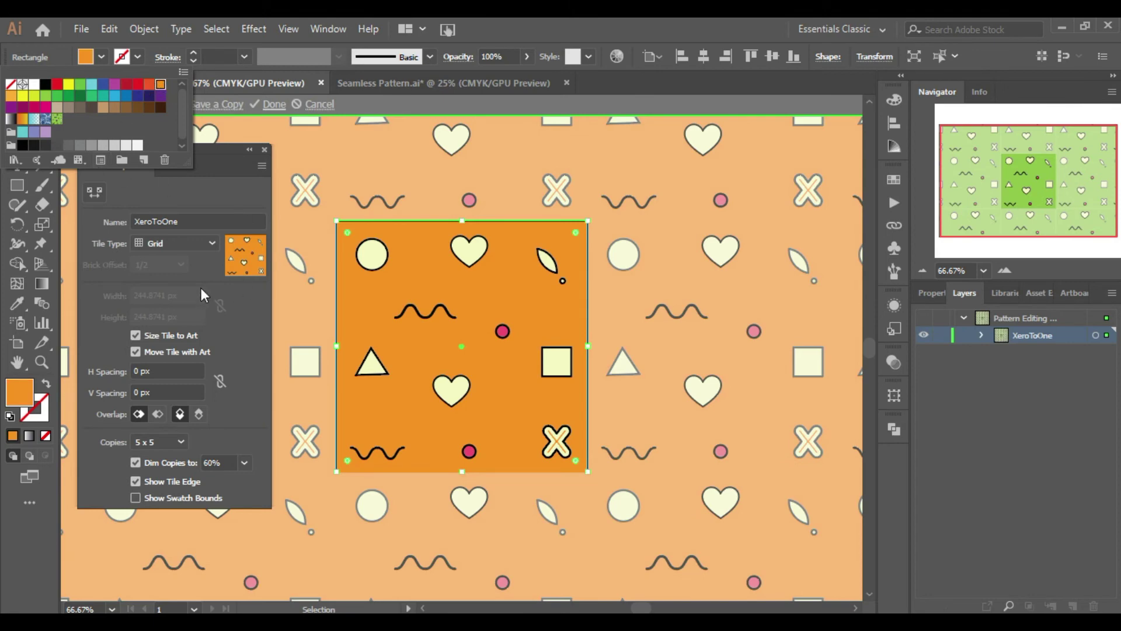
left_click(225, 325)
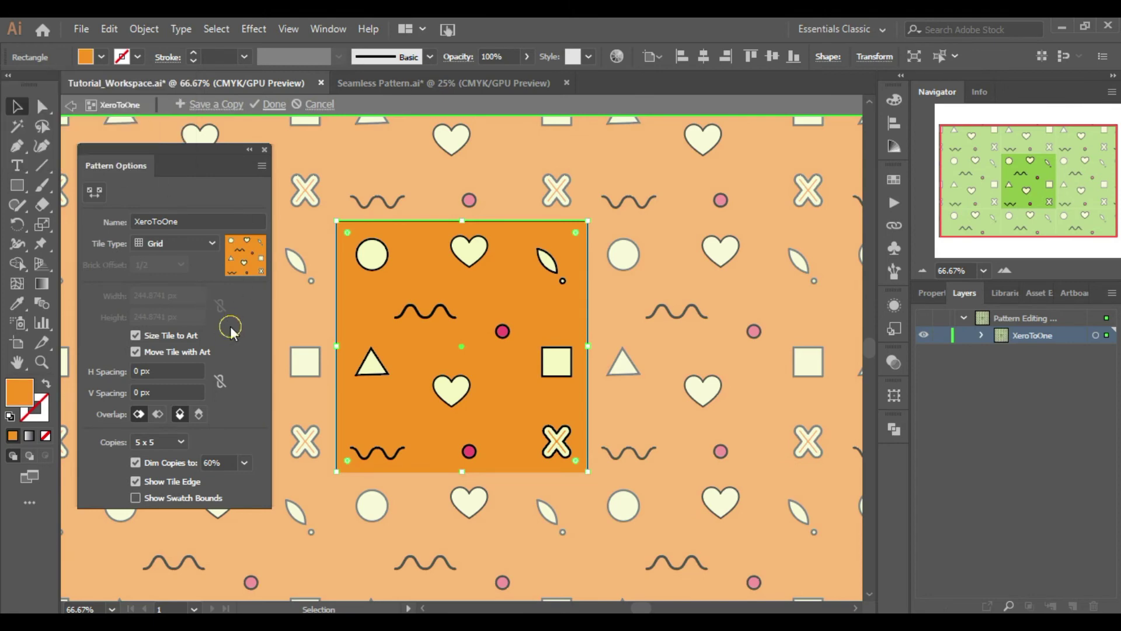
Save a copy of the pattern named XeroToOne_orange and dismiss the swatch-added notice
left_click(223, 105)
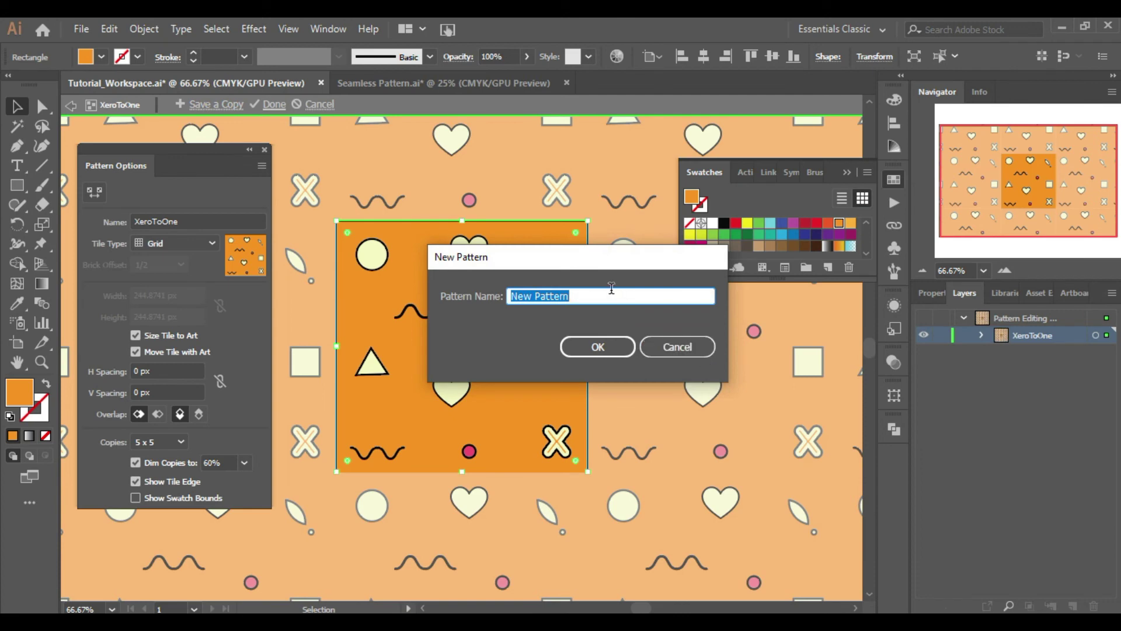
type("Xer")
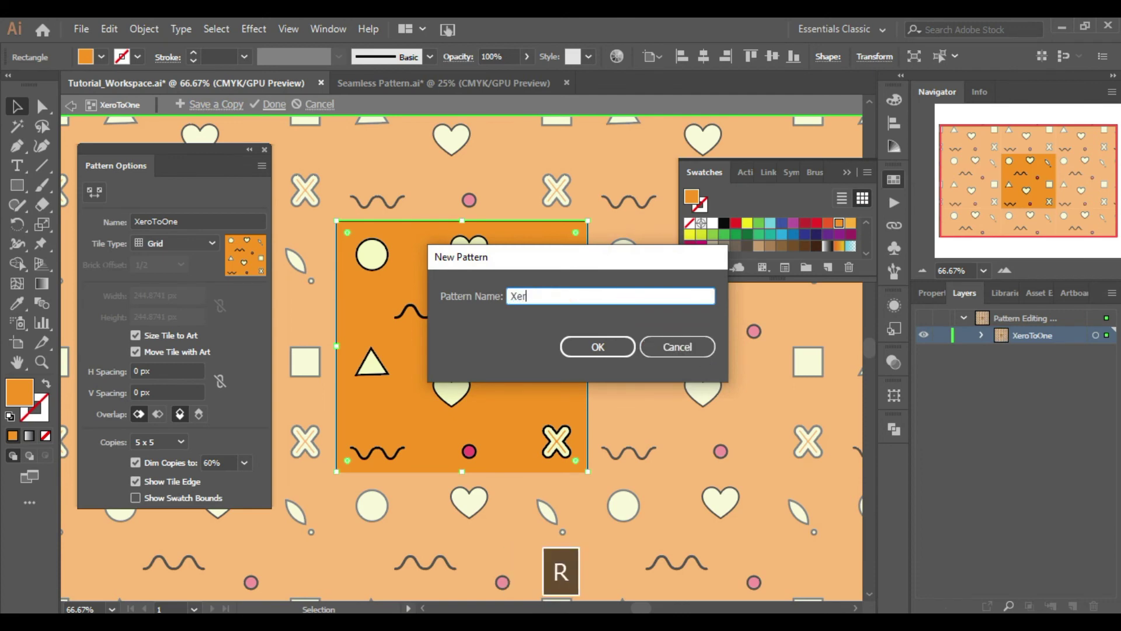
type("oToOne")
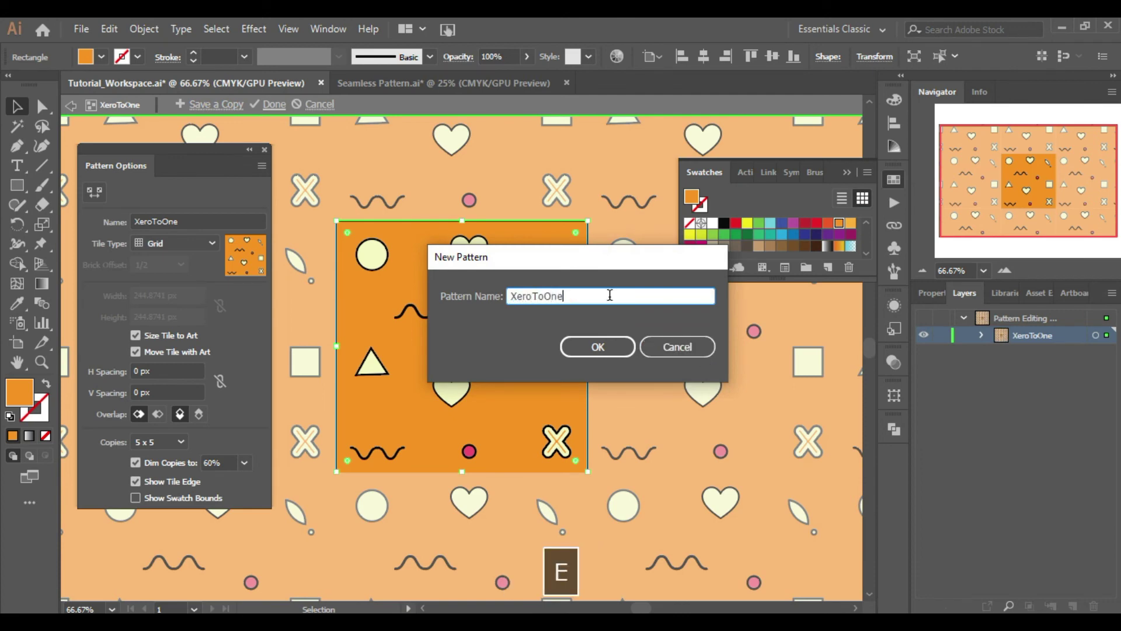
type("_orange")
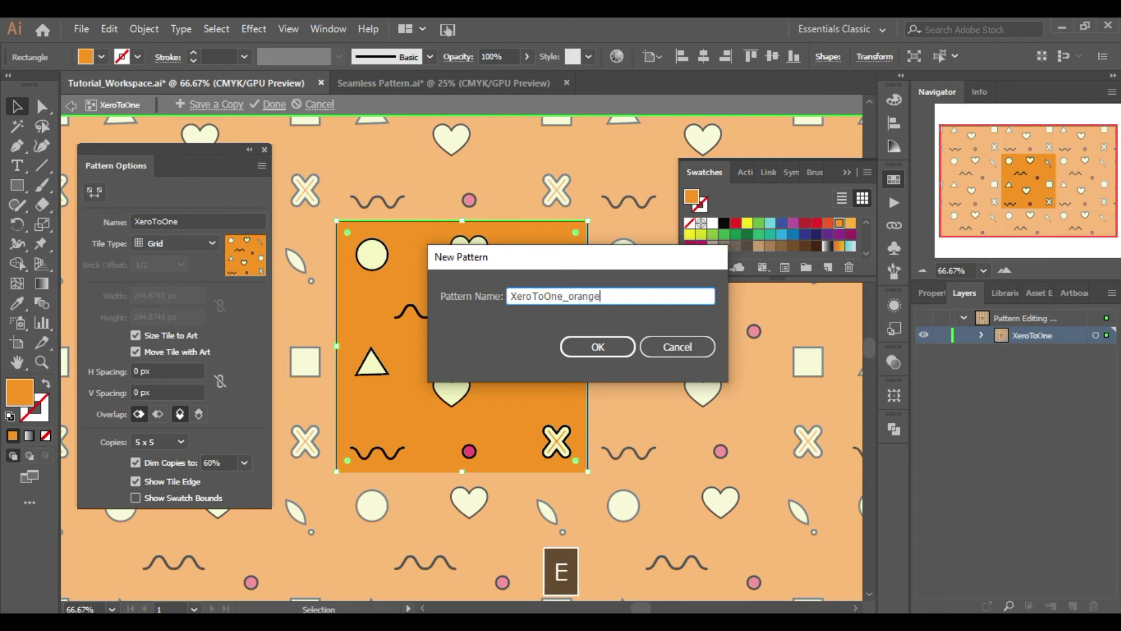
key("Return")
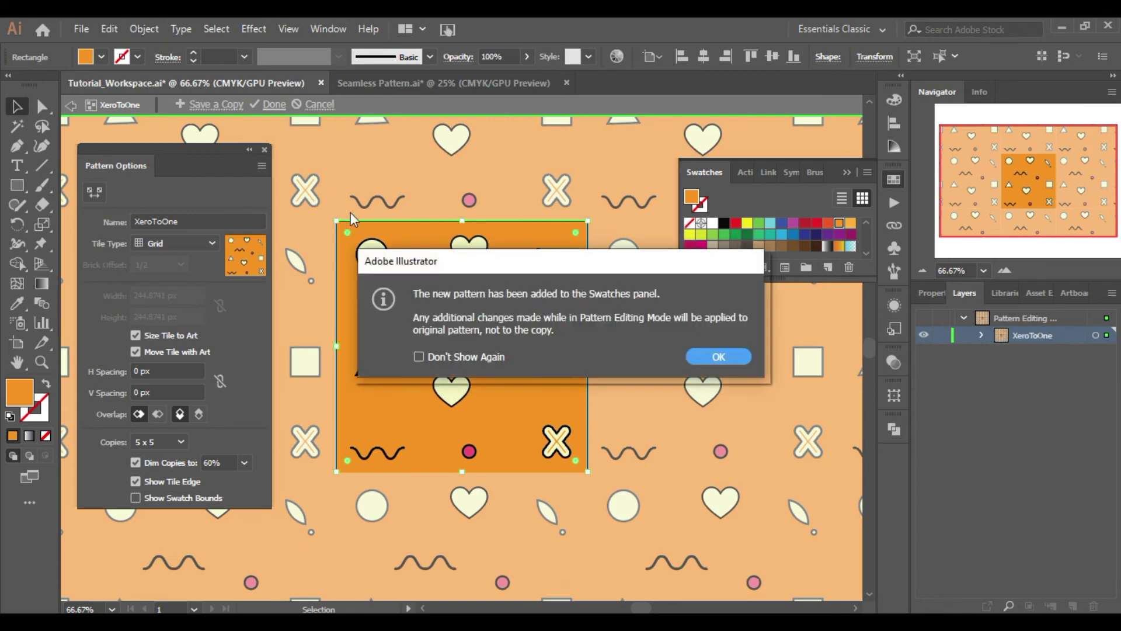
left_click(719, 357)
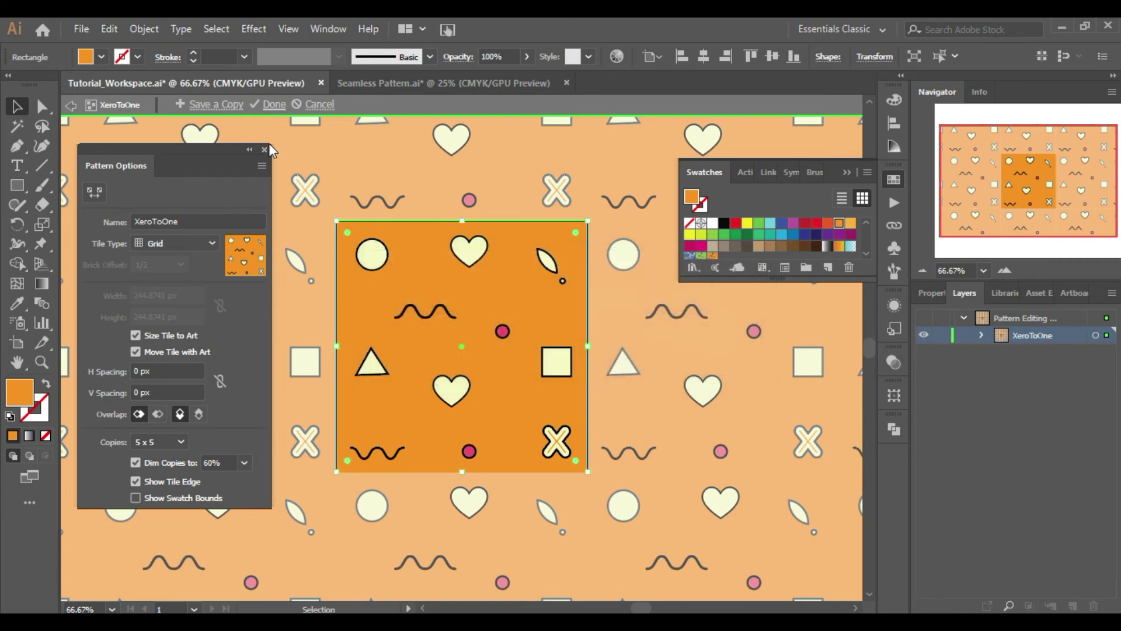
Exit Pattern Edit mode with Done, leaving the orange pattern in place
left_click(272, 107)
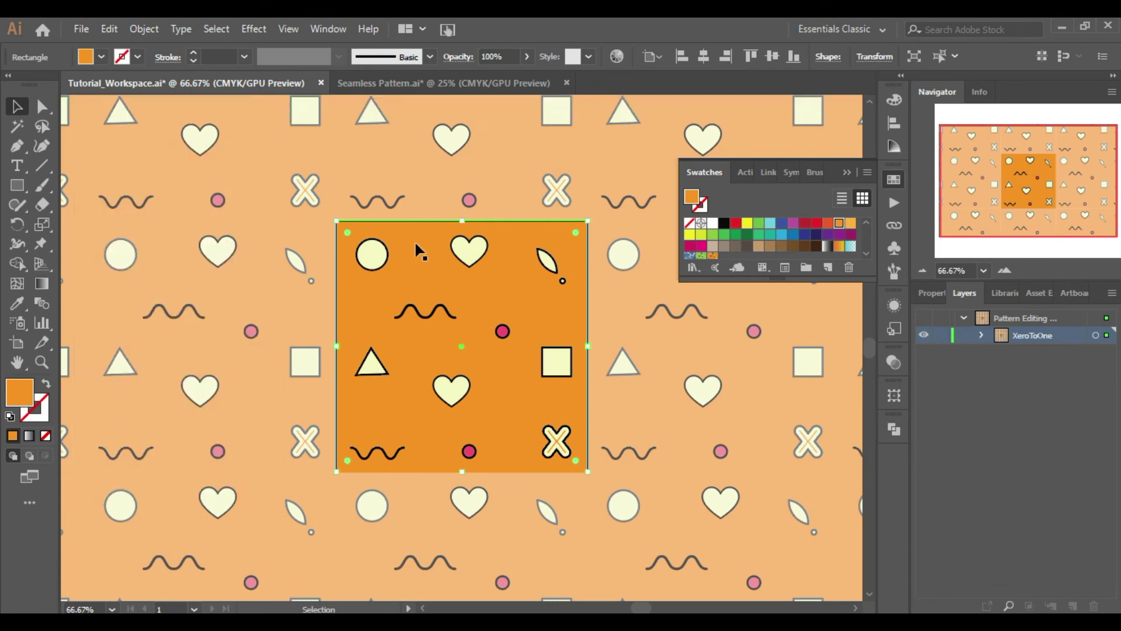